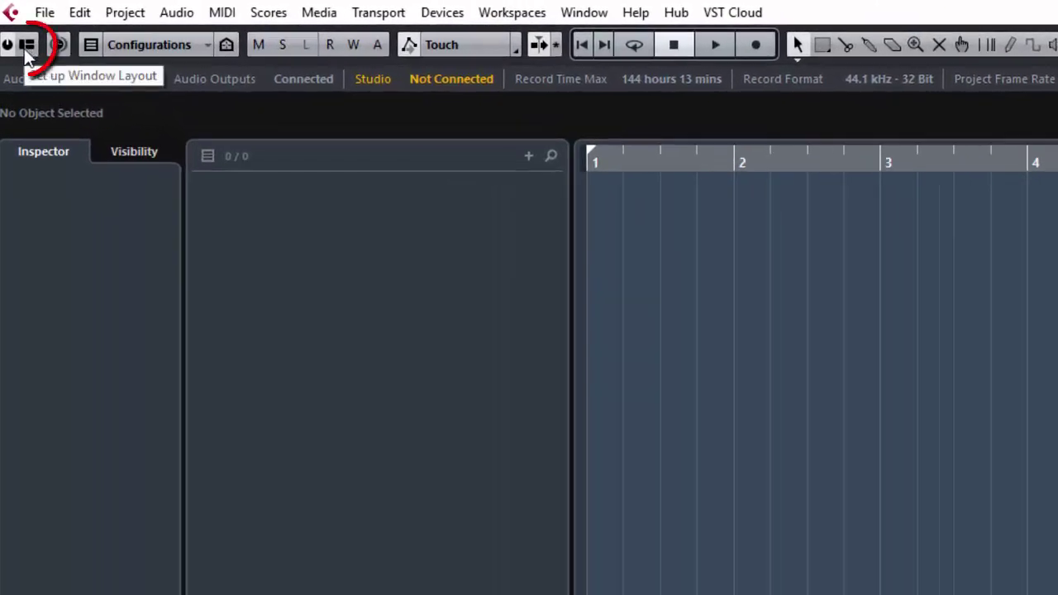
# Enable the Racks zone in the window layout and display the VST Instruments rack
pyautogui.click(25, 49)
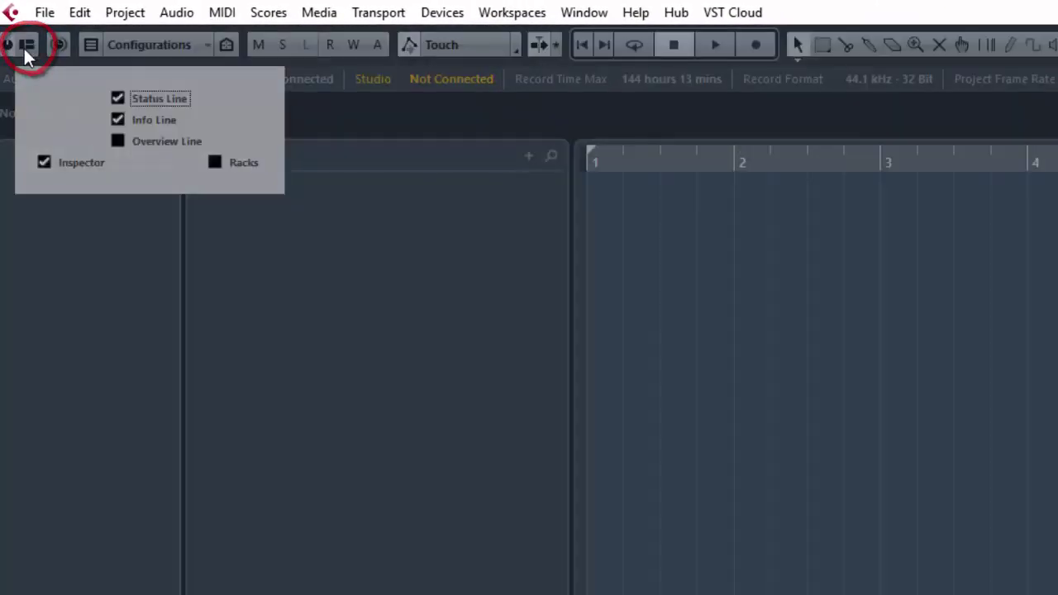
pyautogui.click(215, 163)
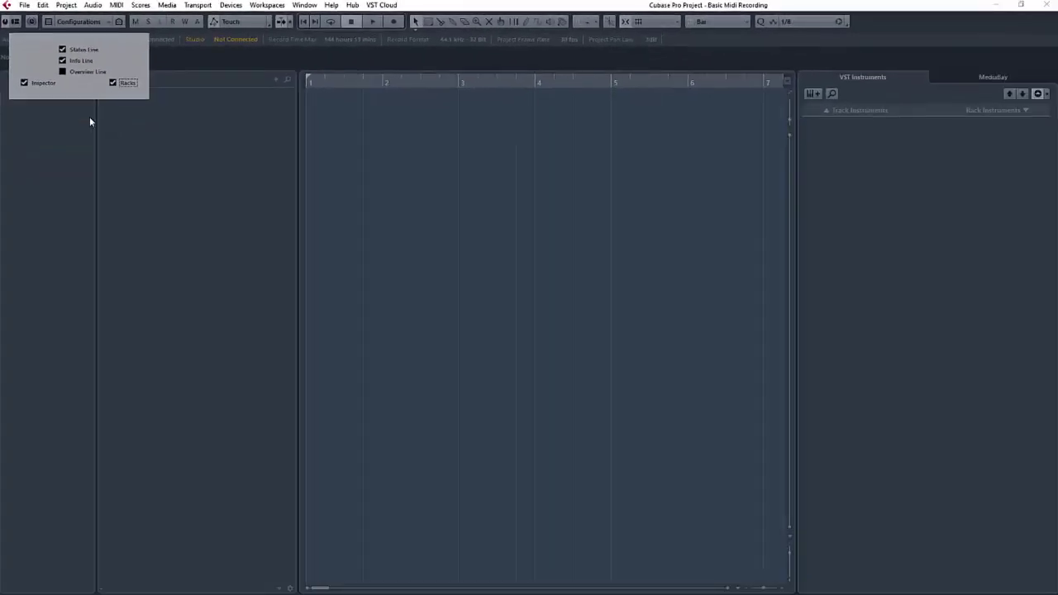
pyautogui.click(998, 79)
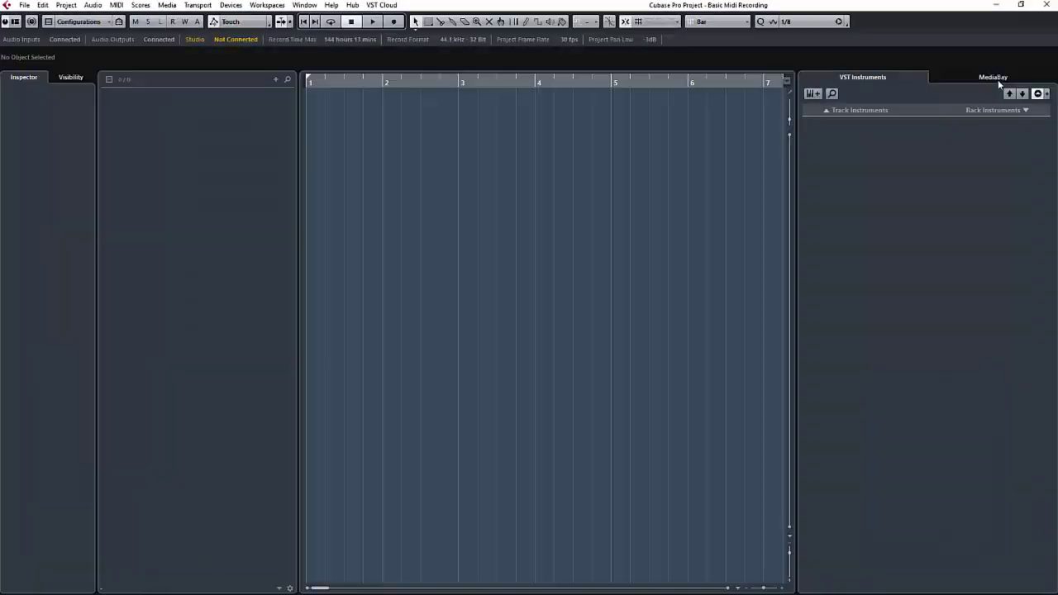
pyautogui.click(876, 78)
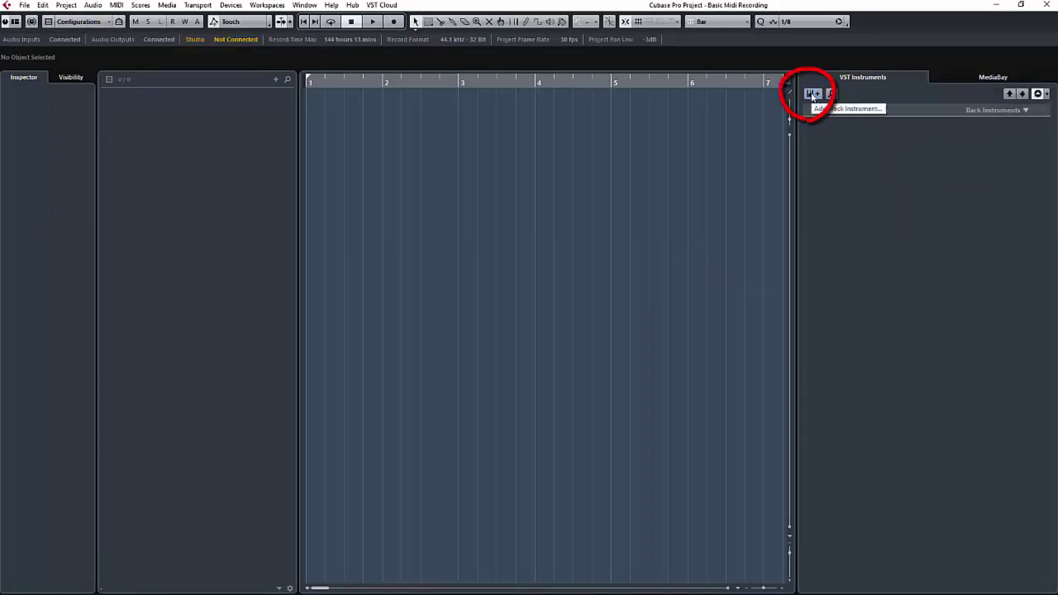
# Add an instrument track using Groove Agent SE, found by searching 'groove'
pyautogui.click(813, 95)
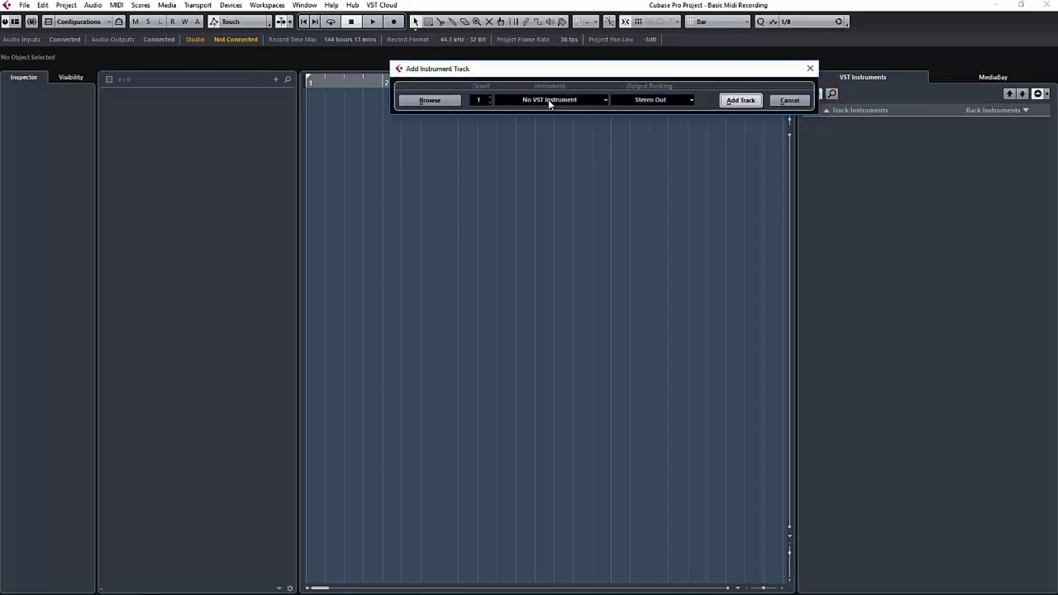
pyautogui.click(549, 100)
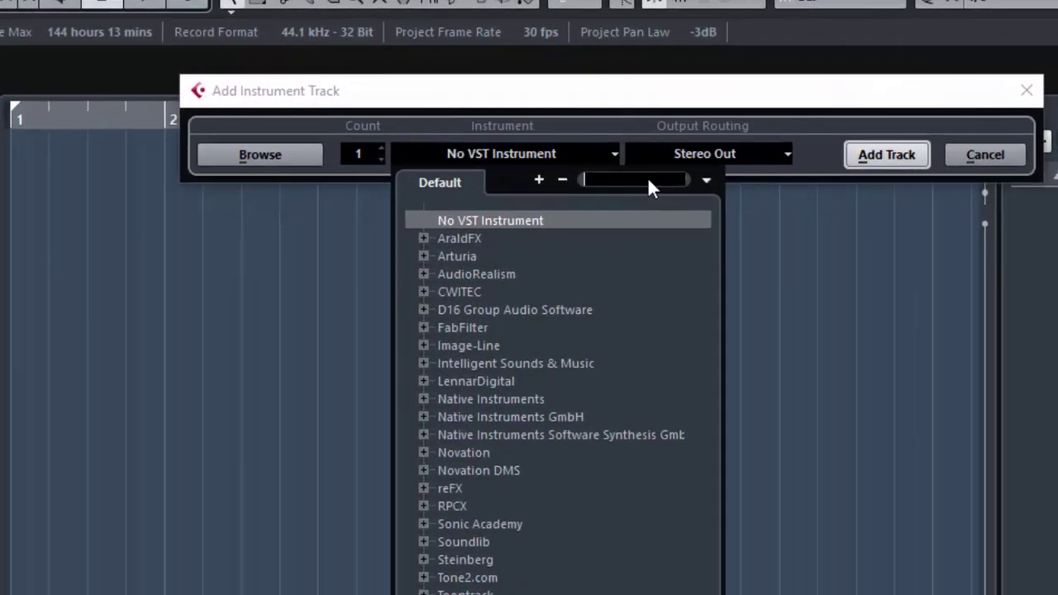
pyautogui.write('g')
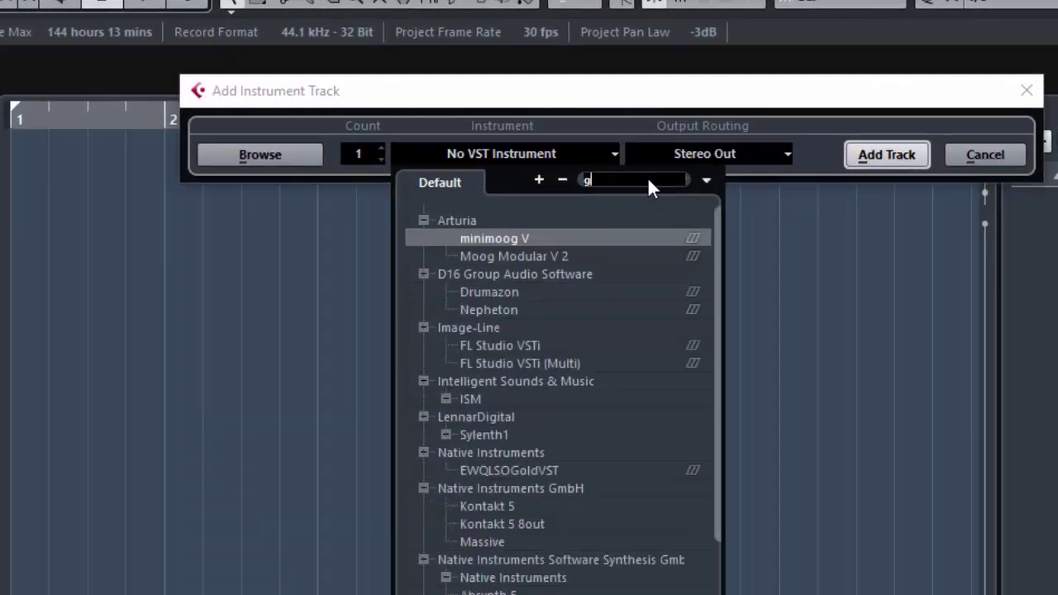
pyautogui.write('roove')
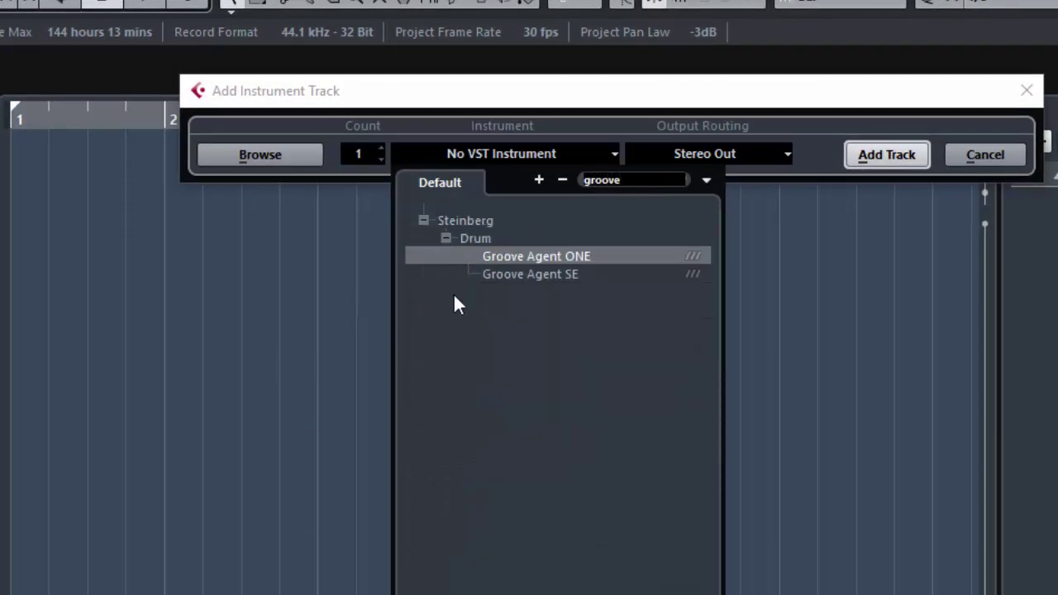
pyautogui.click(526, 275)
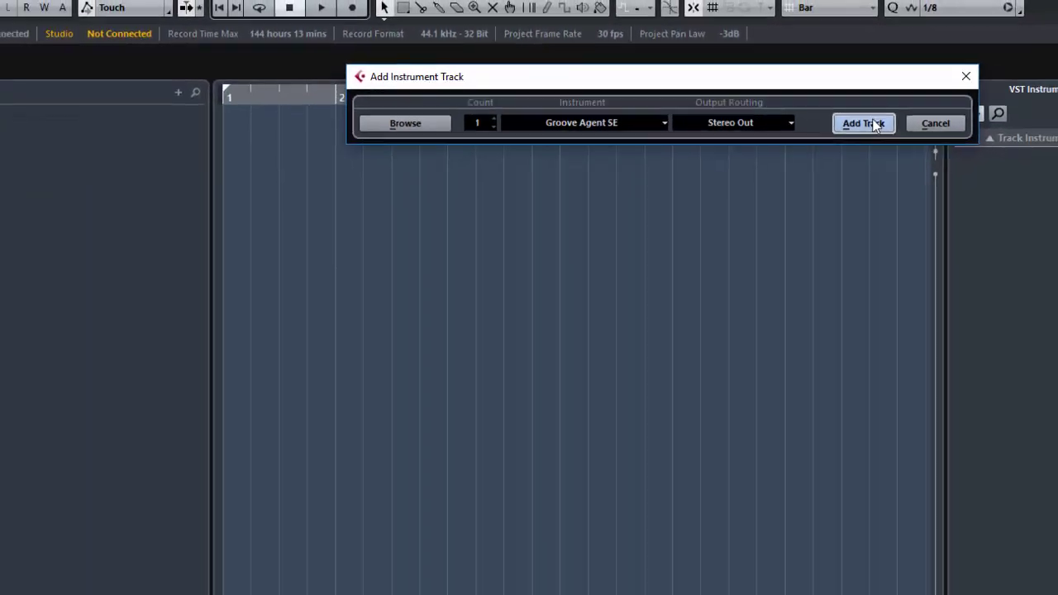
pyautogui.click(875, 123)
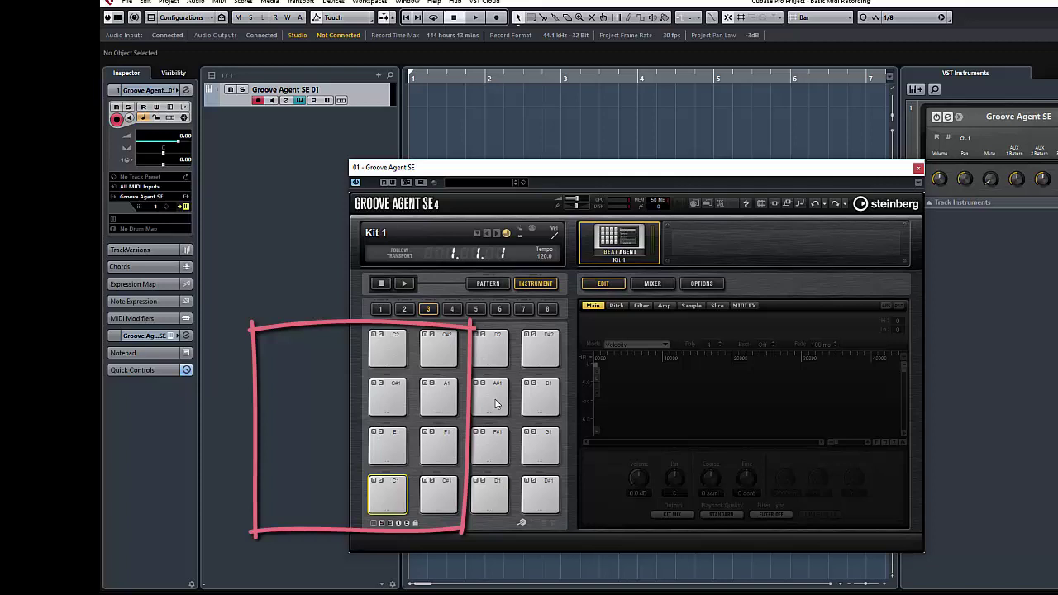
# Switch Groove Agent SE's pads to Pattern mode, then view its Mixer and Options pages
pyautogui.click(487, 289)
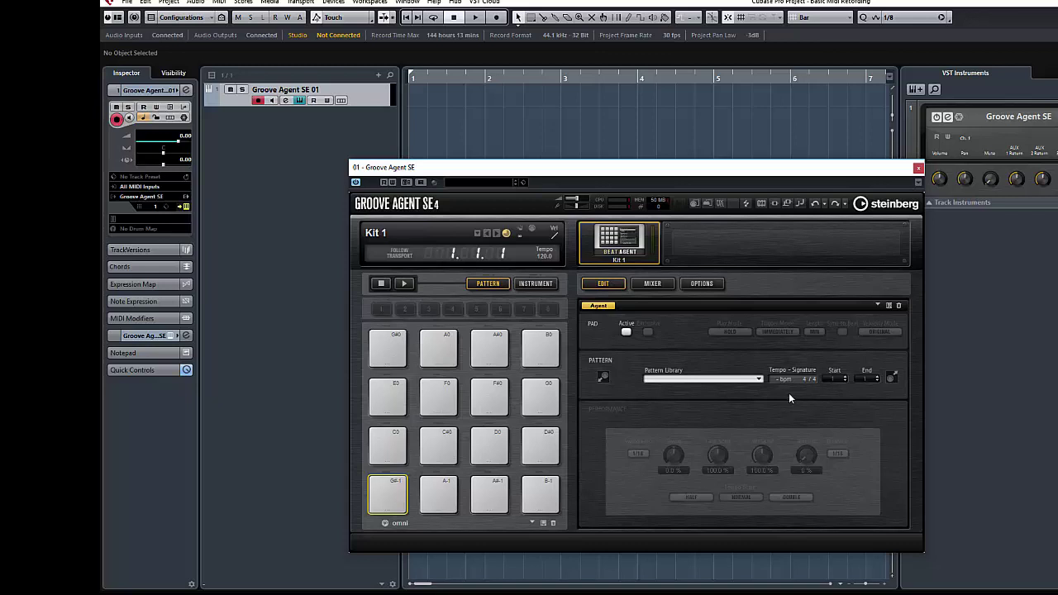
pyautogui.click(653, 286)
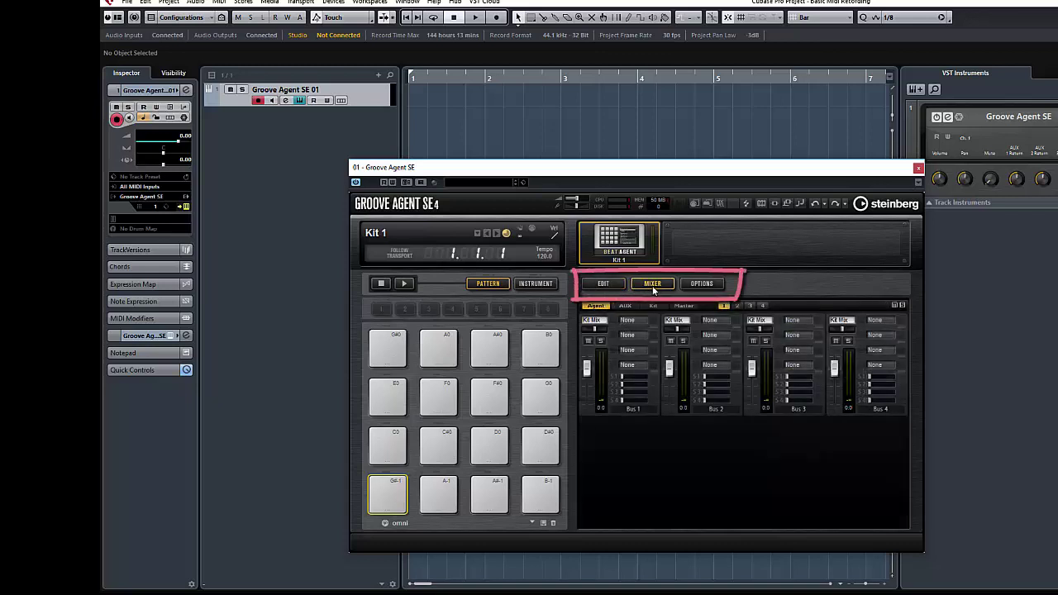
pyautogui.click(705, 284)
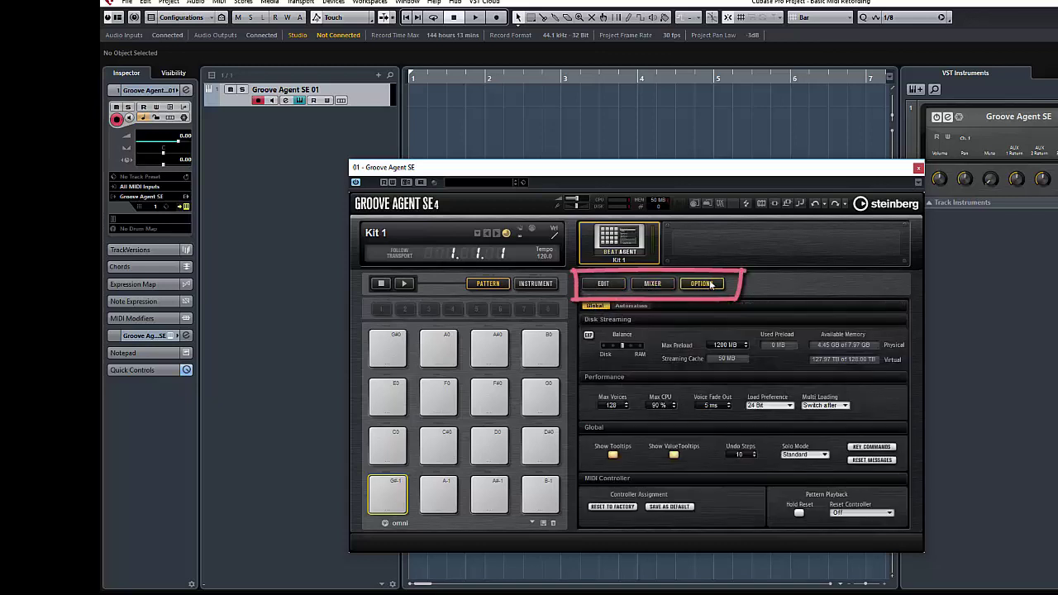
# Load Vinyl Kit 02 from the kit Results list into Groove Agent SE
pyautogui.click(393, 231)
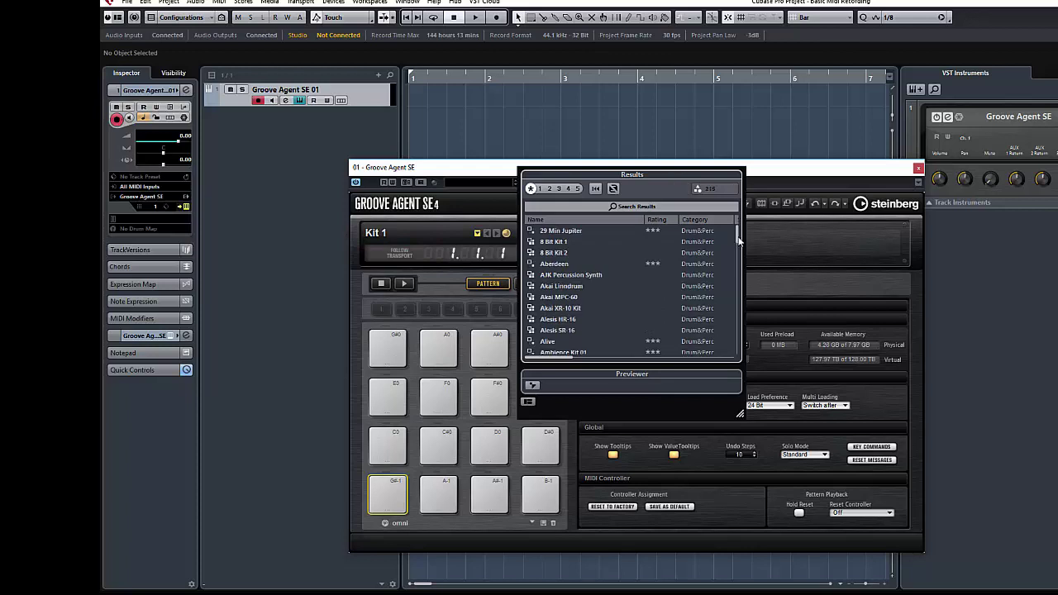
pyautogui.moveTo(739, 238); pyautogui.dragTo(742, 364)
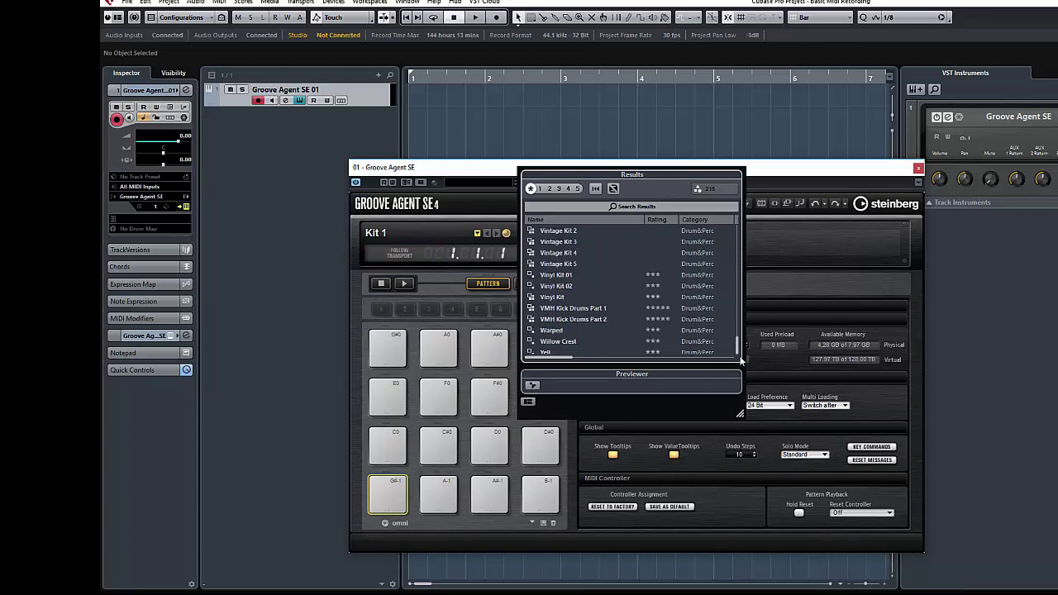
pyautogui.click(562, 286)
pyautogui.doubleClick(562, 286)
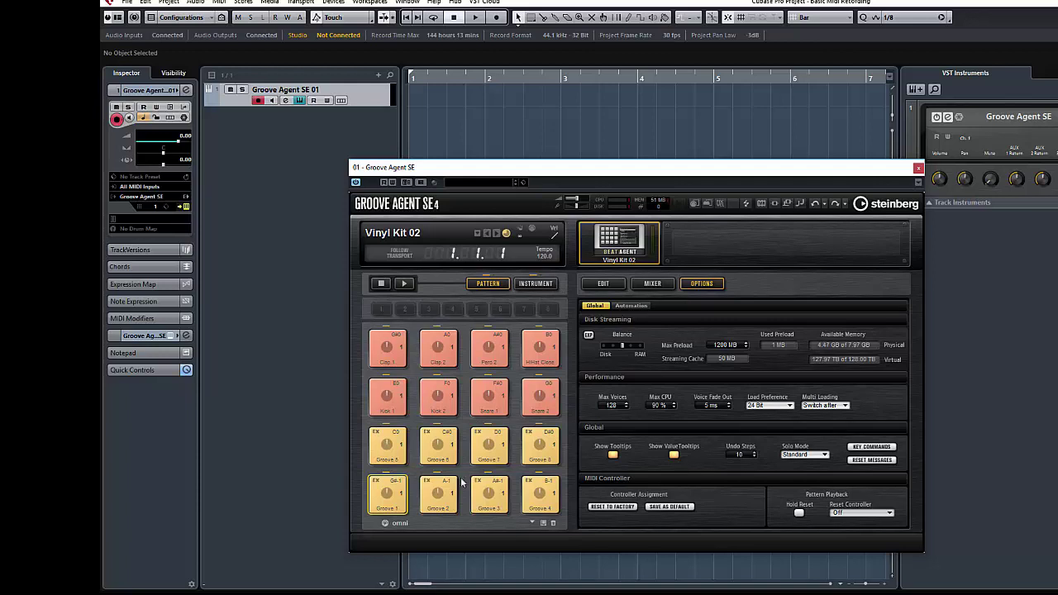
# Audition the Groove 1 and Groove 5 pads and review Play Mode, Trigger Mode and Length, keeping Min
pyautogui.click(392, 498)
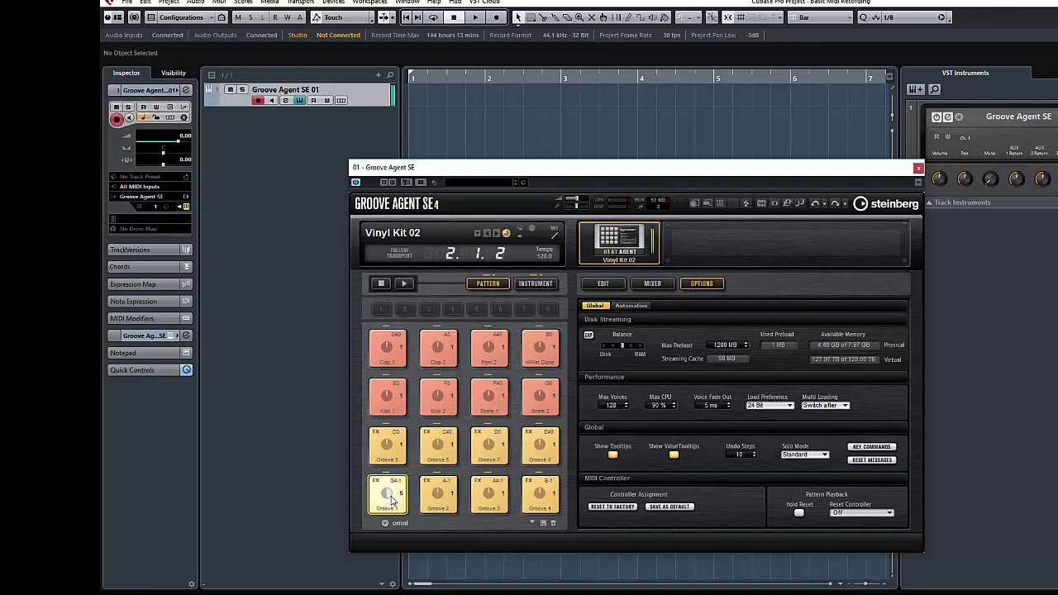
pyautogui.click(433, 459)
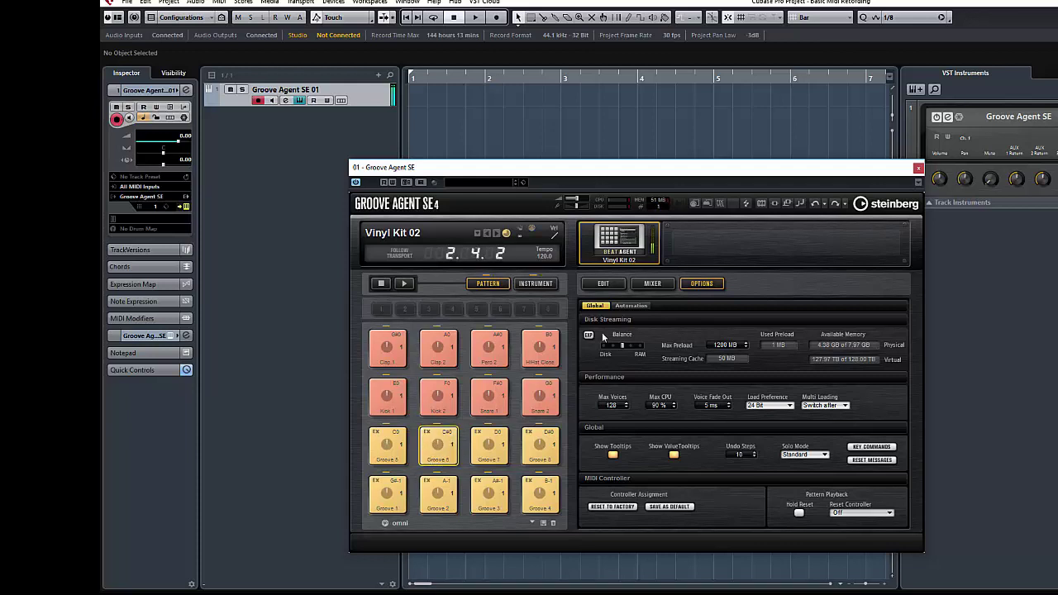
pyautogui.click(603, 285)
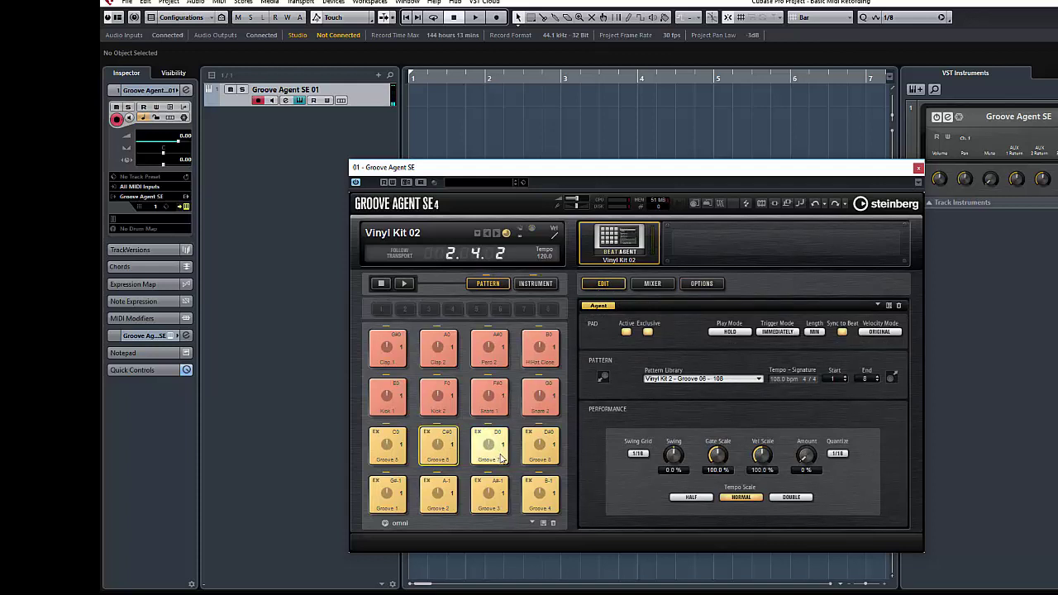
pyautogui.click(731, 333)
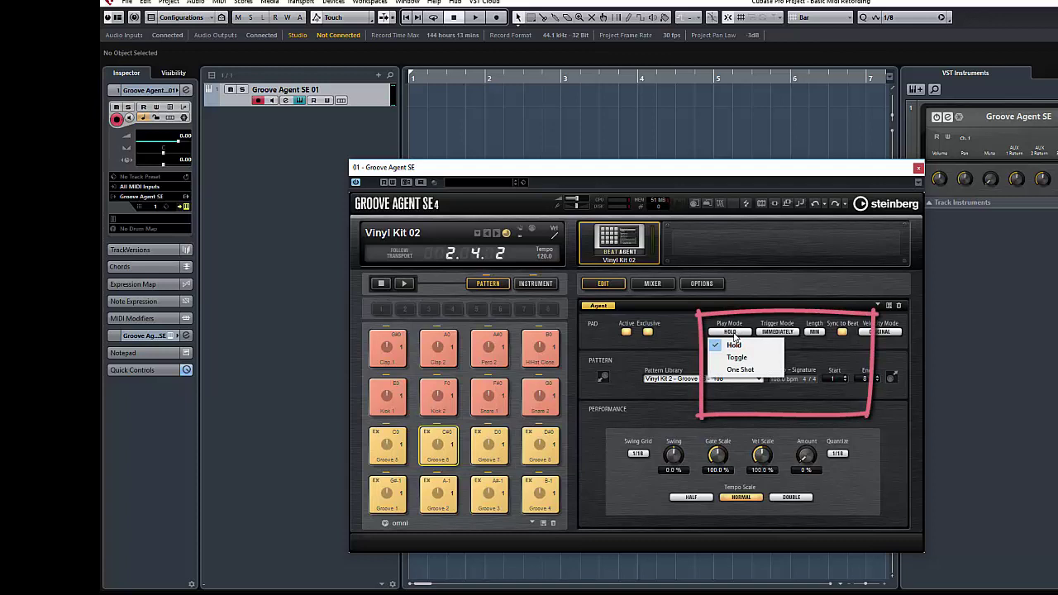
pyautogui.click(786, 332)
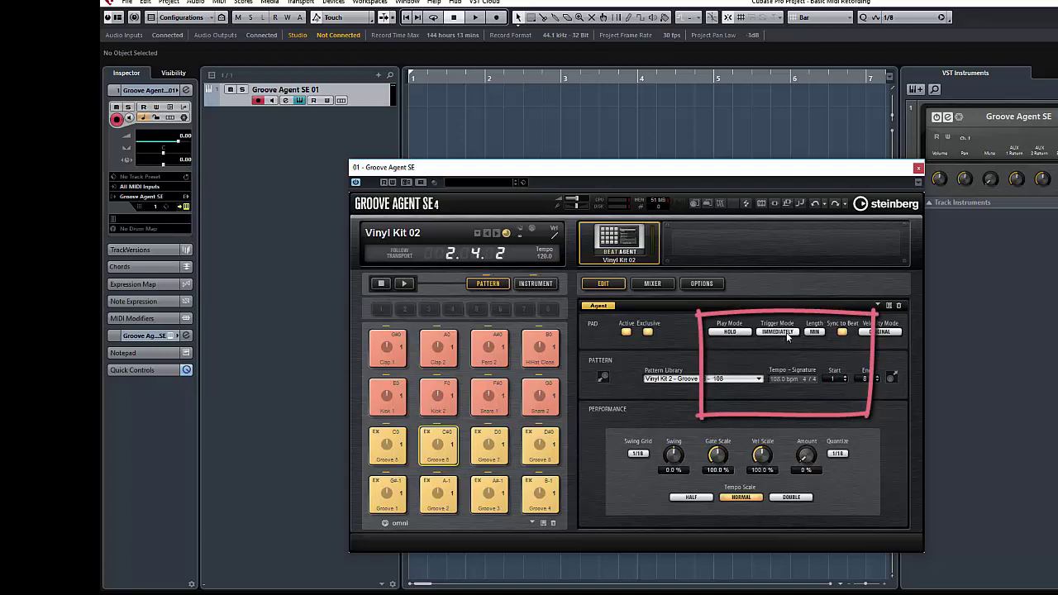
pyautogui.click(786, 332)
pyautogui.click(820, 334)
pyautogui.click(820, 333)
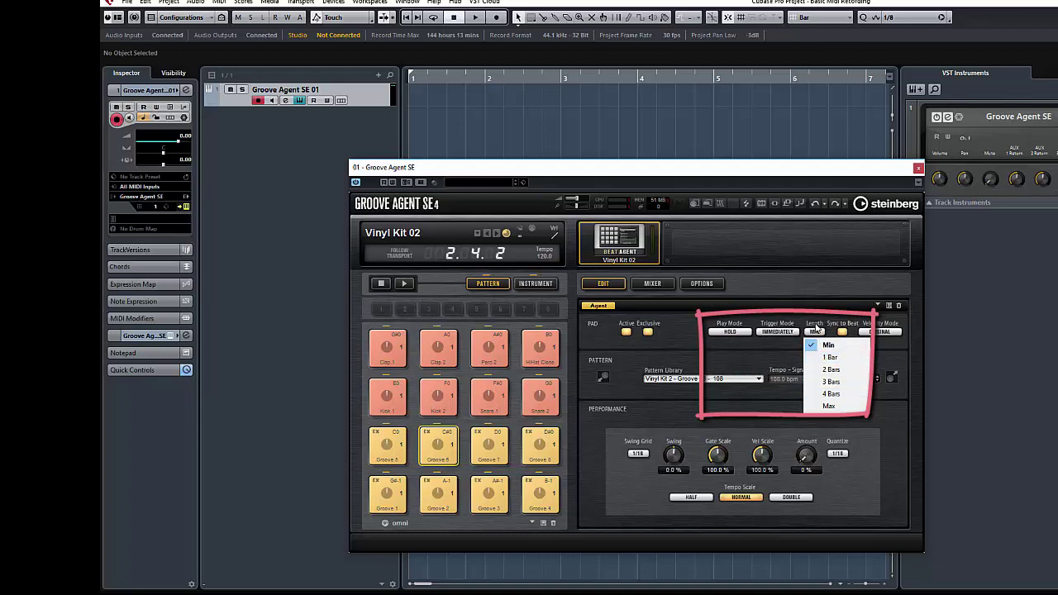
pyautogui.click(817, 332)
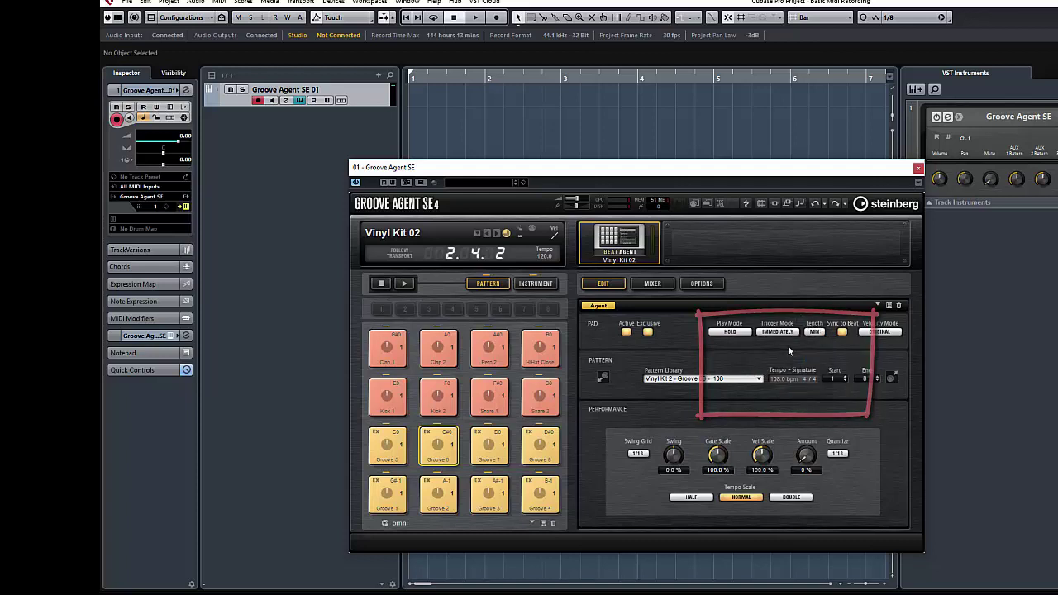
# Assign the Vinyl Kit 2 - Groove 07 - 108 pattern from the Pattern Library and play it
pyautogui.click(701, 379)
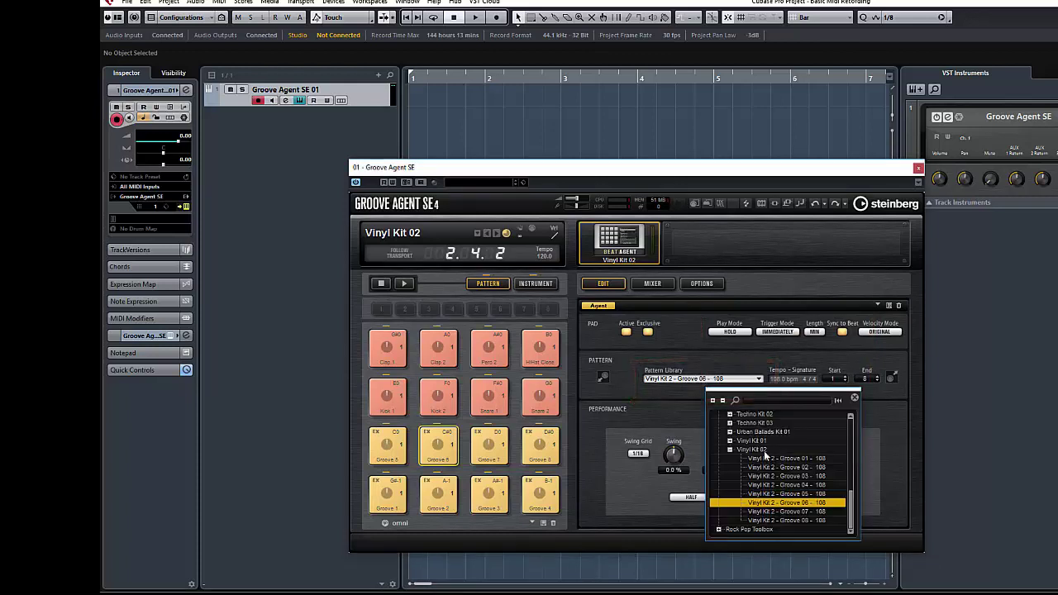
pyautogui.click(797, 511)
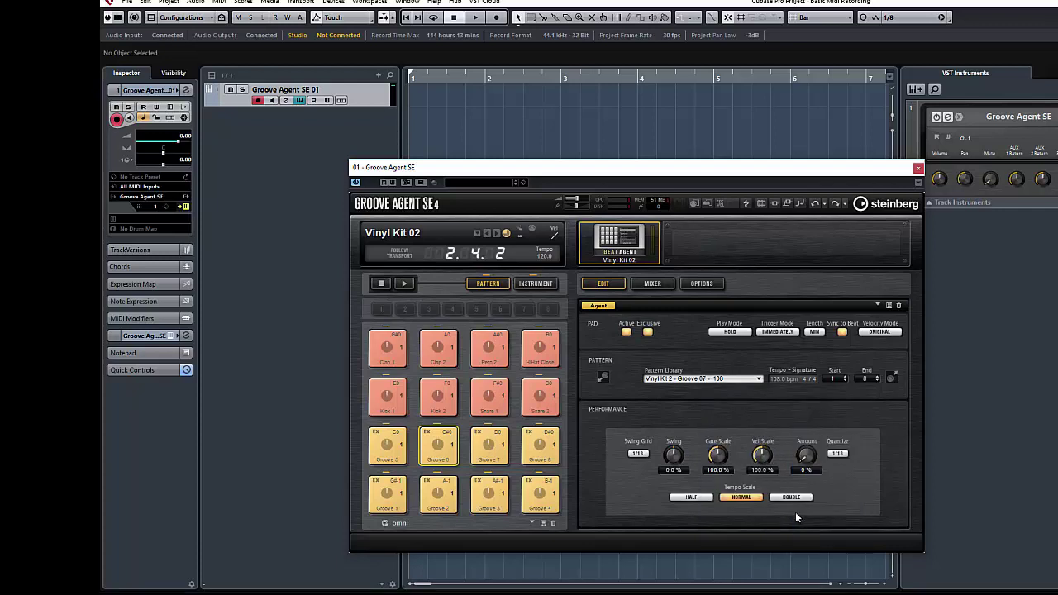
pyautogui.click(405, 284)
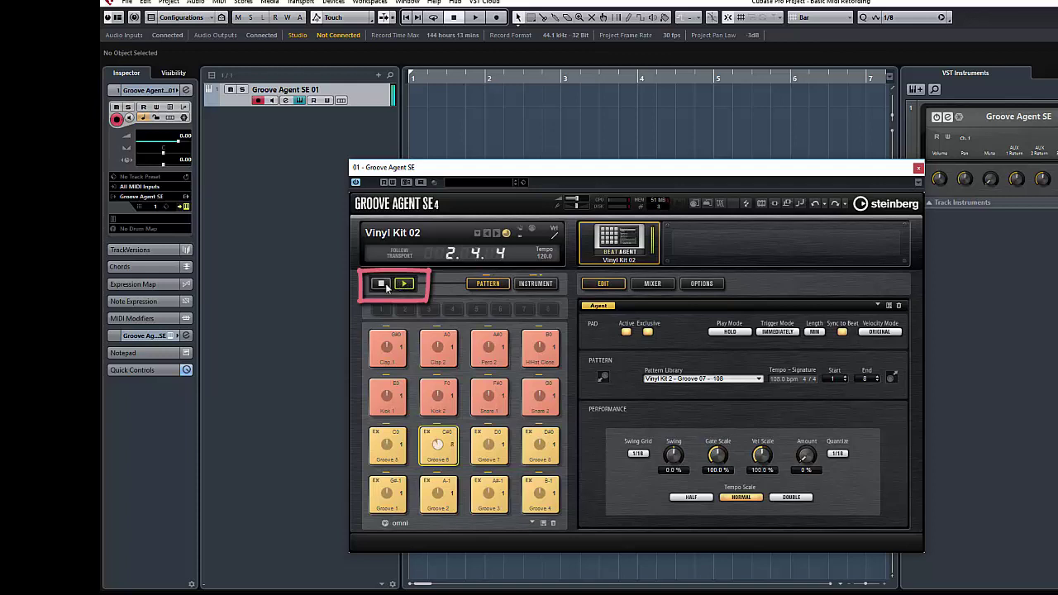
pyautogui.click(382, 284)
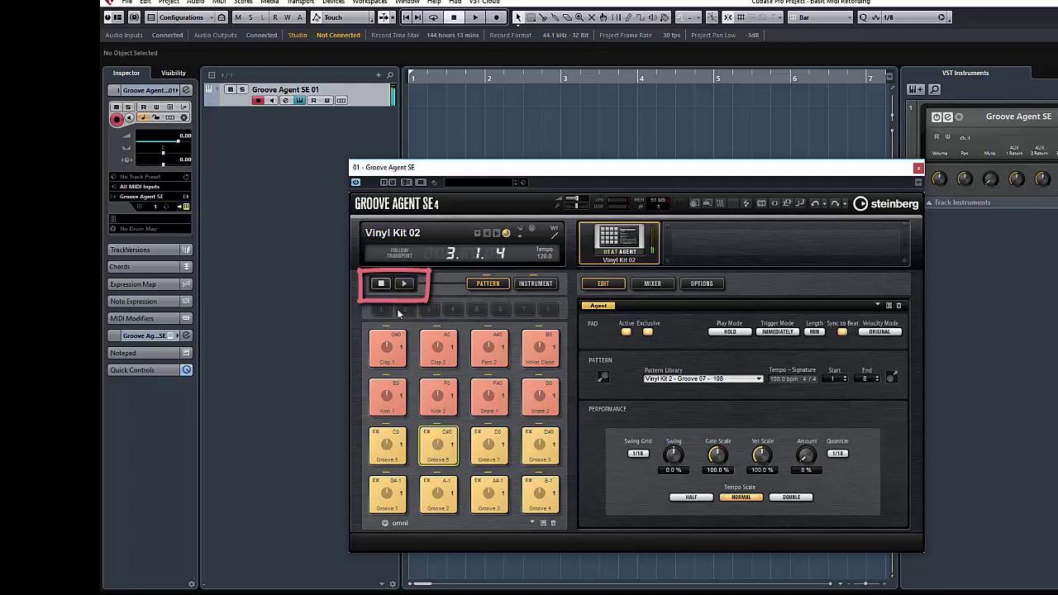
pyautogui.click(535, 283)
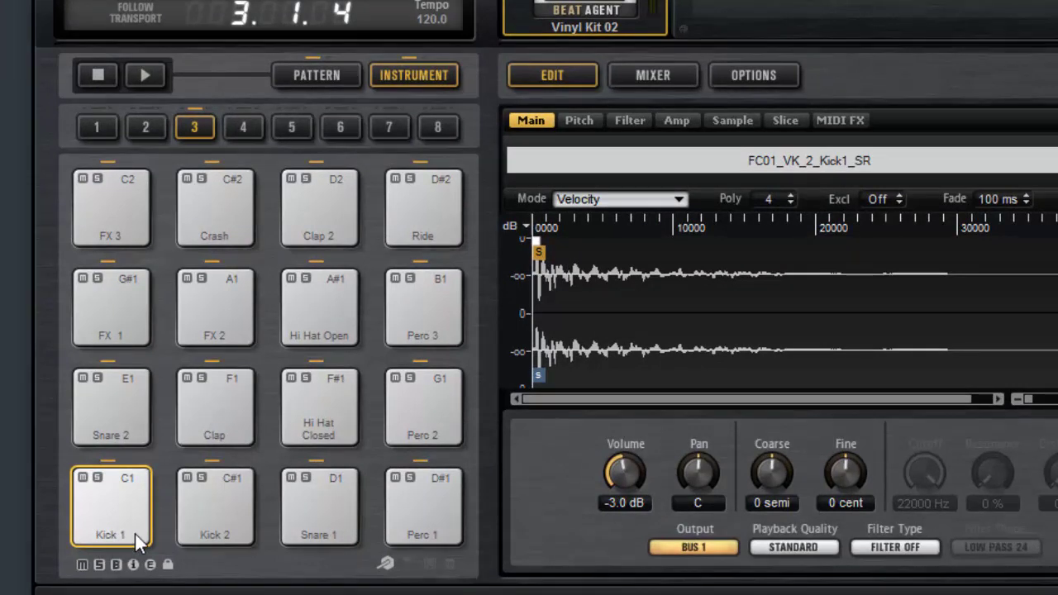
pyautogui.click(134, 534)
pyautogui.click(198, 523)
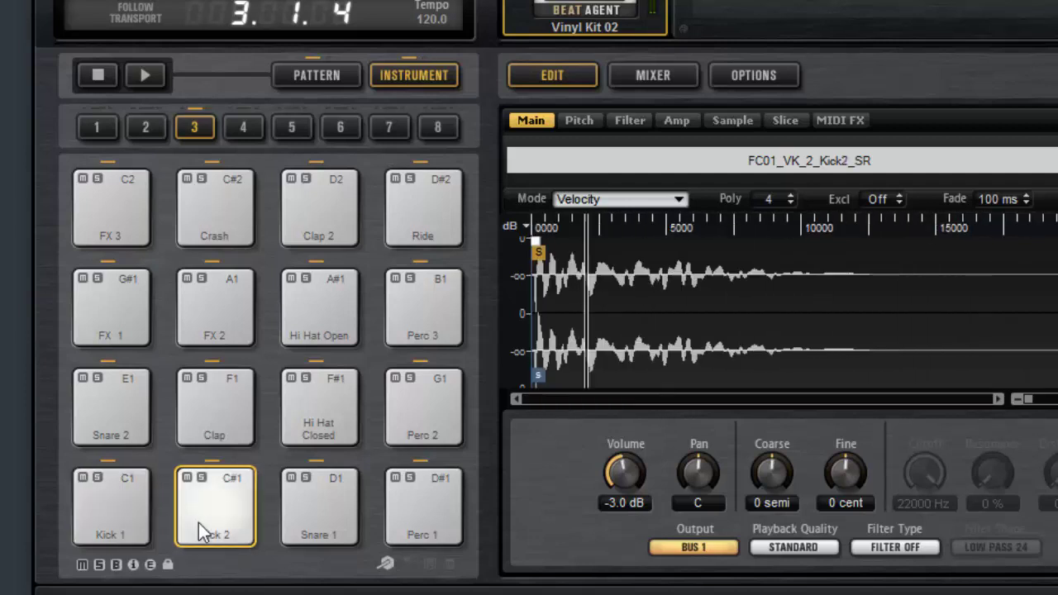
pyautogui.click(338, 524)
pyautogui.click(456, 522)
pyautogui.click(415, 426)
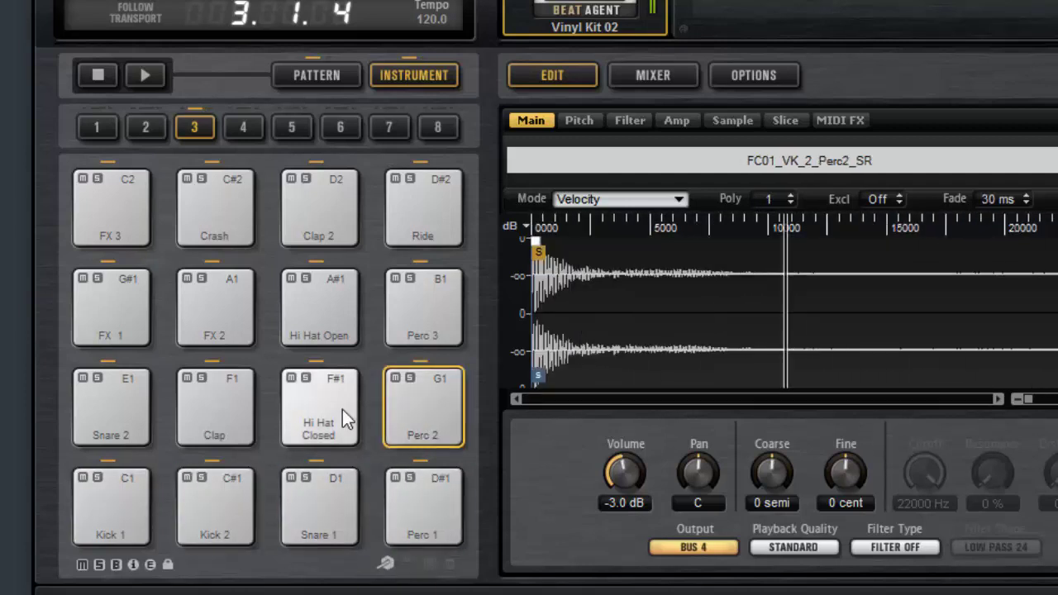
pyautogui.click(345, 416)
pyautogui.click(229, 430)
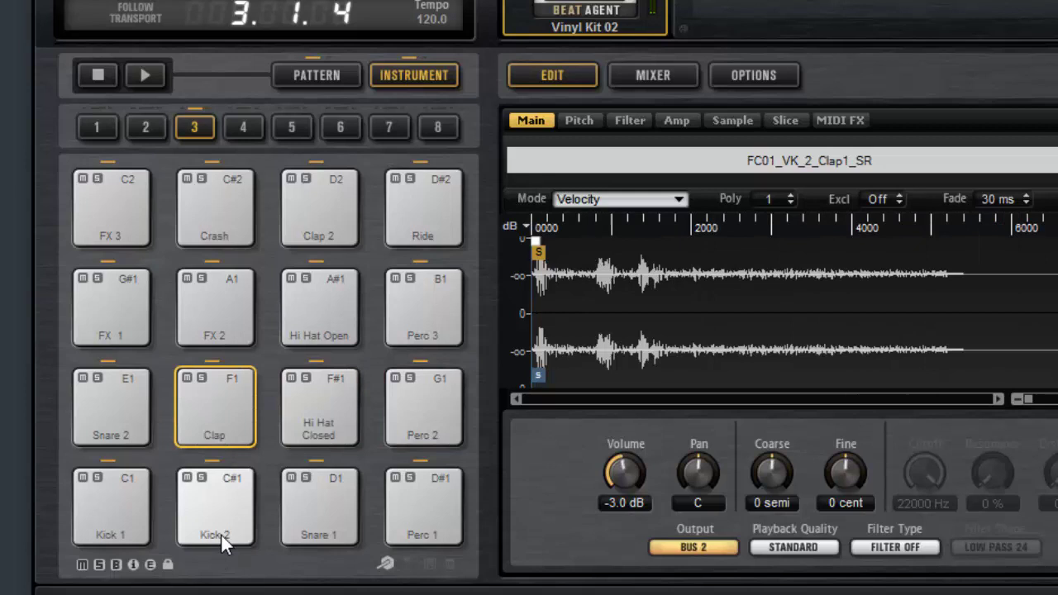
pyautogui.click(221, 534)
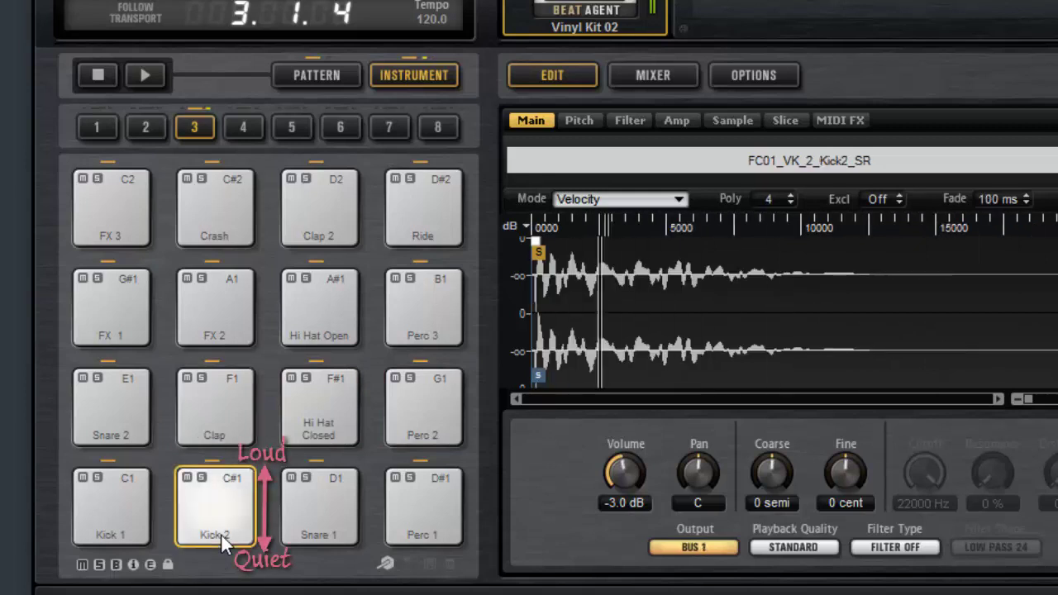
pyautogui.click(220, 532)
pyautogui.click(217, 516)
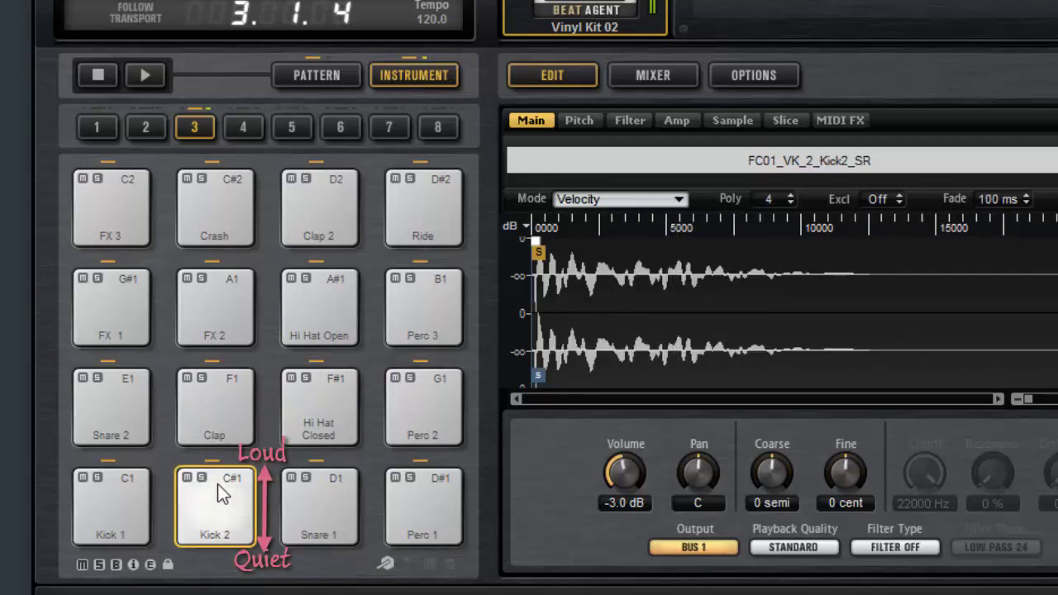
pyautogui.click(218, 479)
pyautogui.click(217, 472)
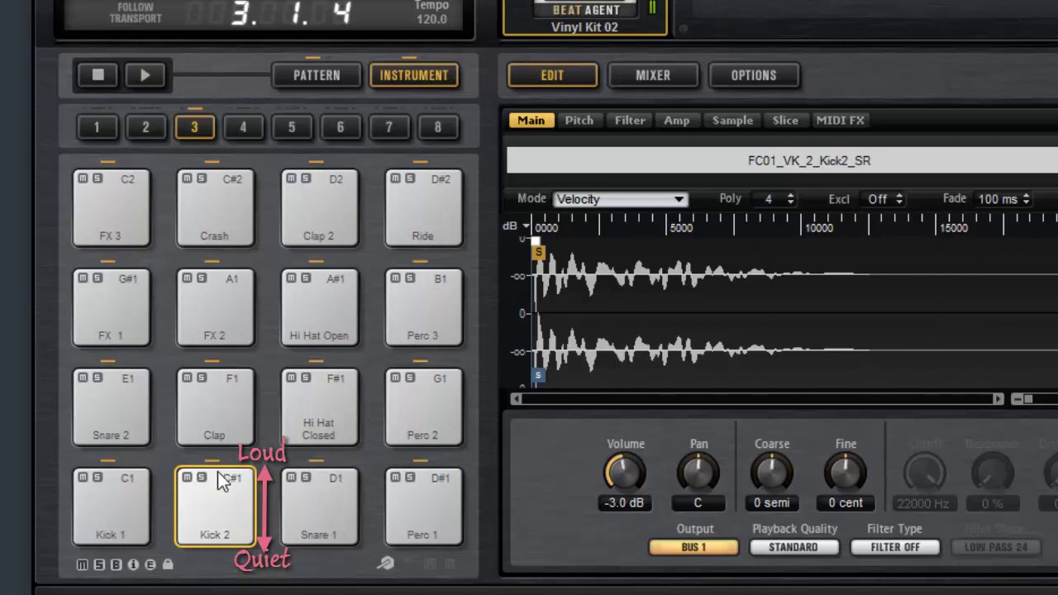
pyautogui.click(201, 378)
pyautogui.click(202, 379)
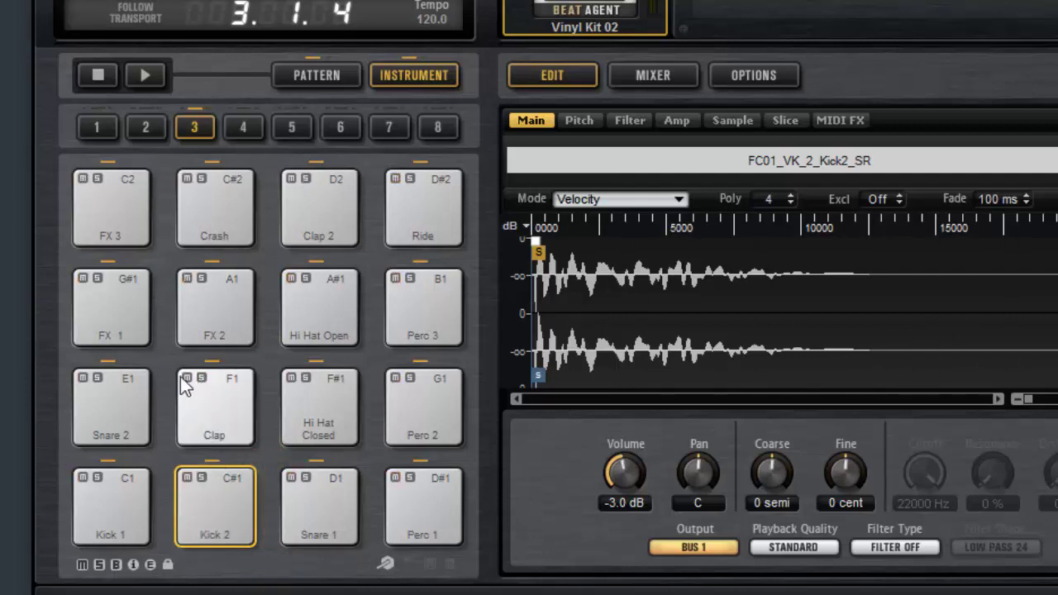
pyautogui.click(187, 378)
pyautogui.click(187, 378)
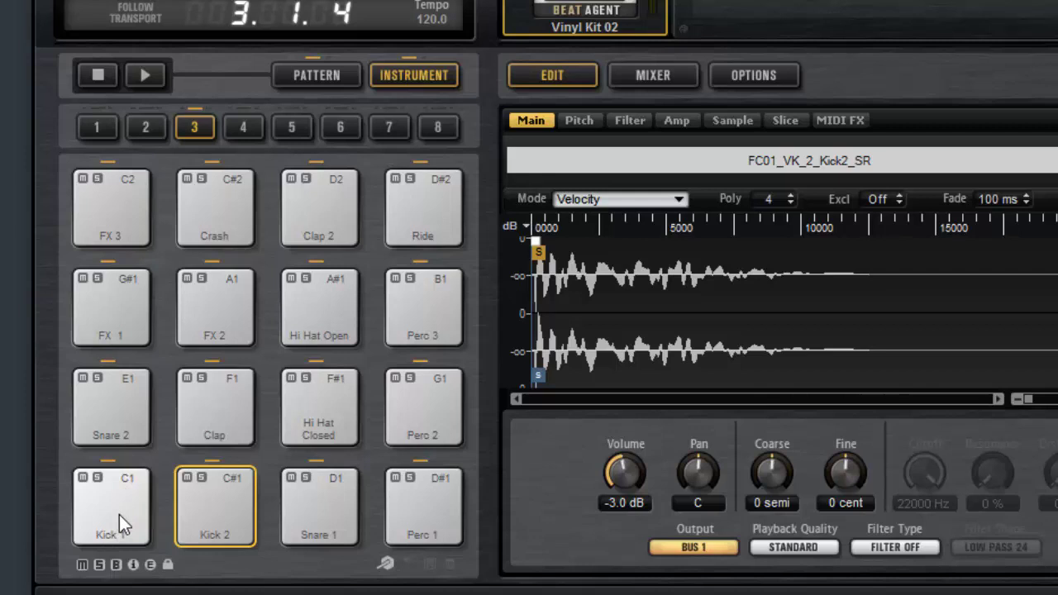
# Inspect the Clap pad's Main, Pitch, Filter, Amp and Sample pages
pyautogui.rightClick(219, 409)
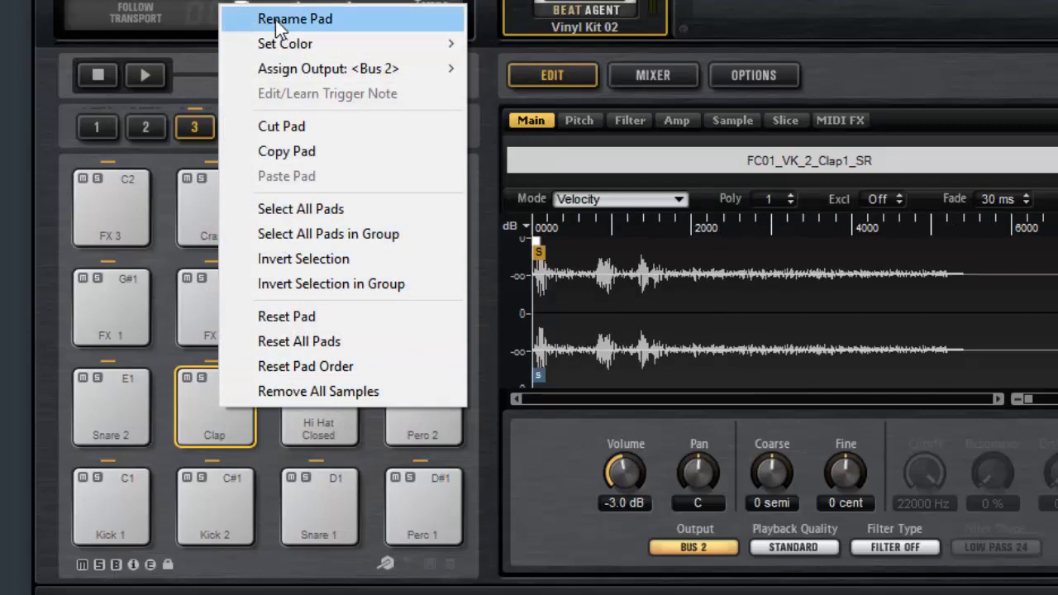
pyautogui.moveTo(307, 48)
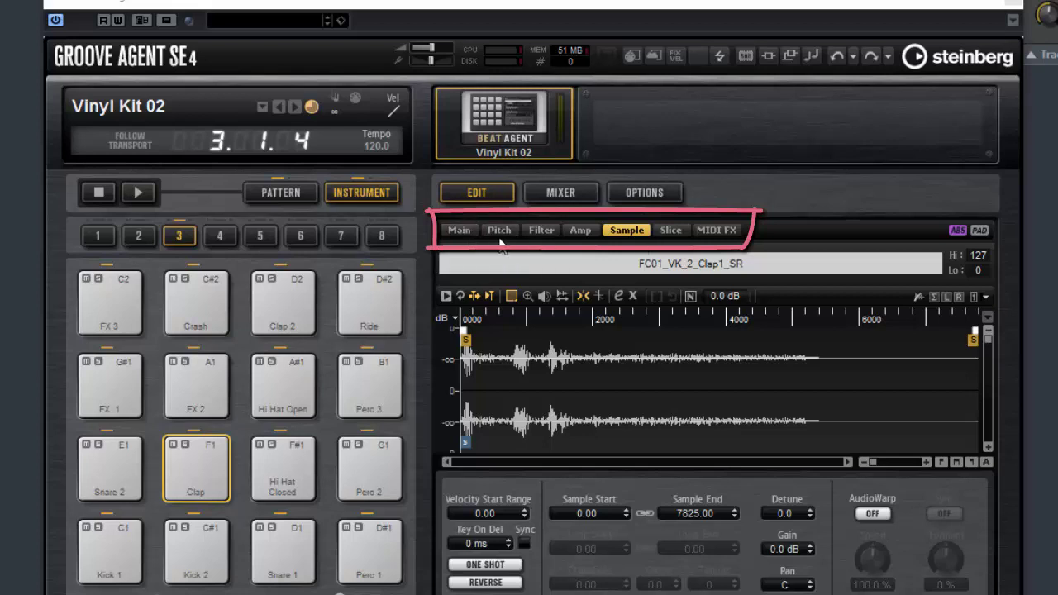
pyautogui.click(460, 233)
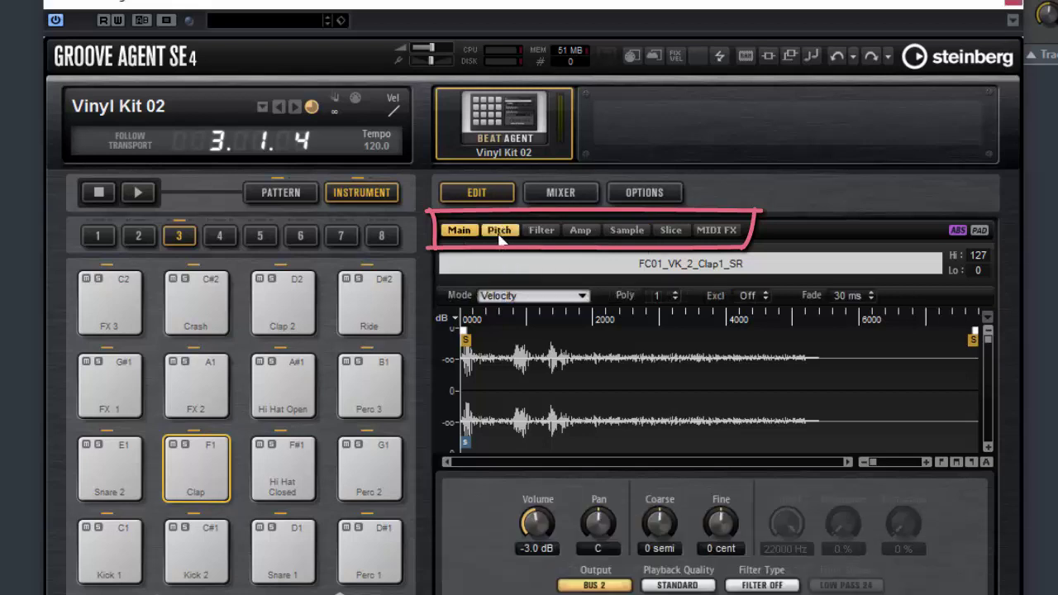
pyautogui.click(499, 234)
pyautogui.click(548, 235)
pyautogui.click(581, 233)
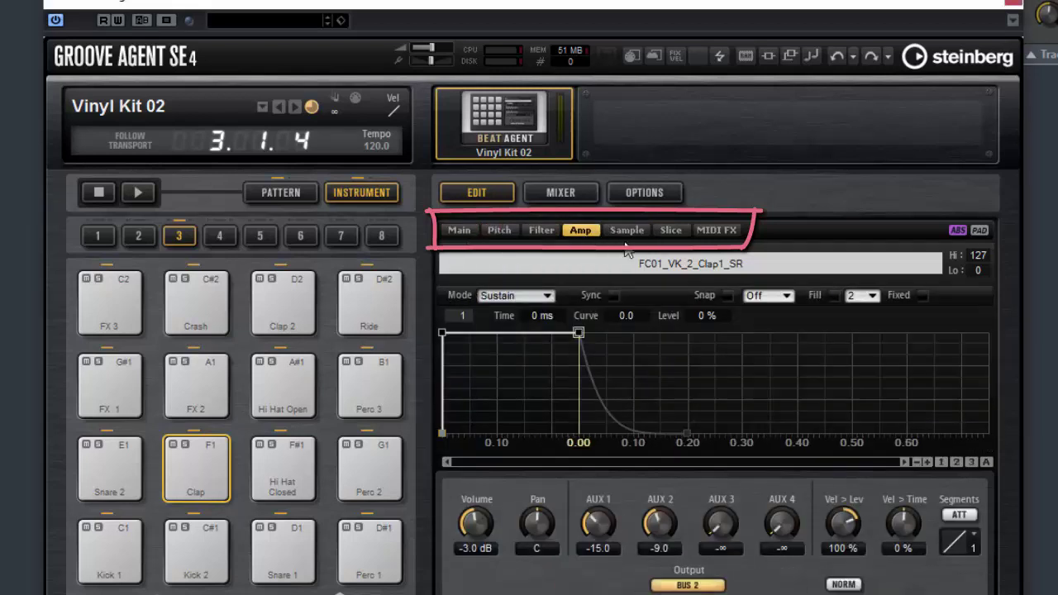
pyautogui.click(627, 234)
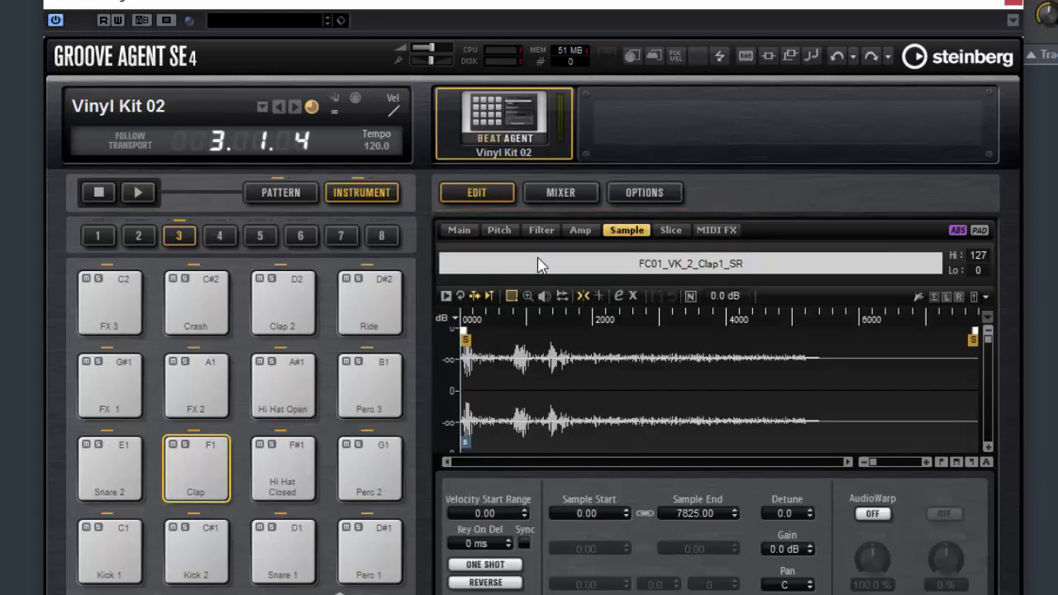
# Open the kit Mixer and step through its Agent, AUX and Master channels
pyautogui.click(554, 194)
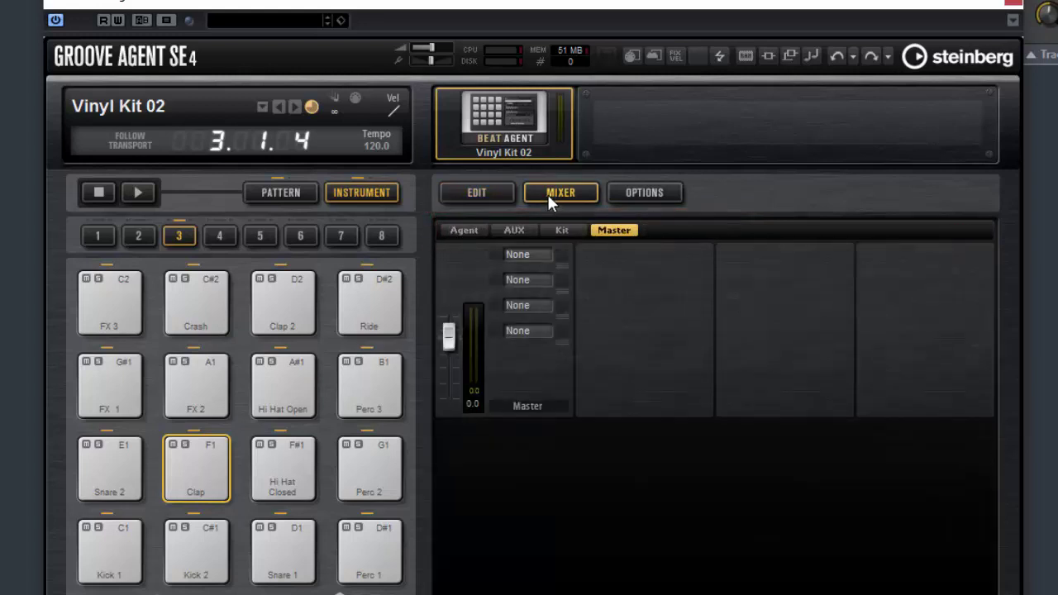
pyautogui.click(457, 231)
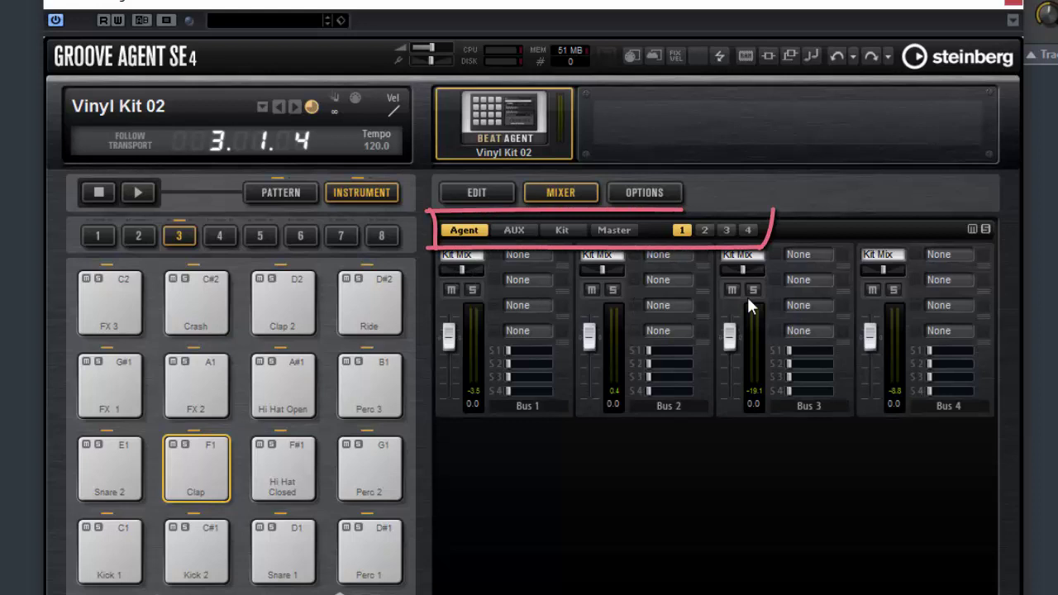
pyautogui.click(512, 232)
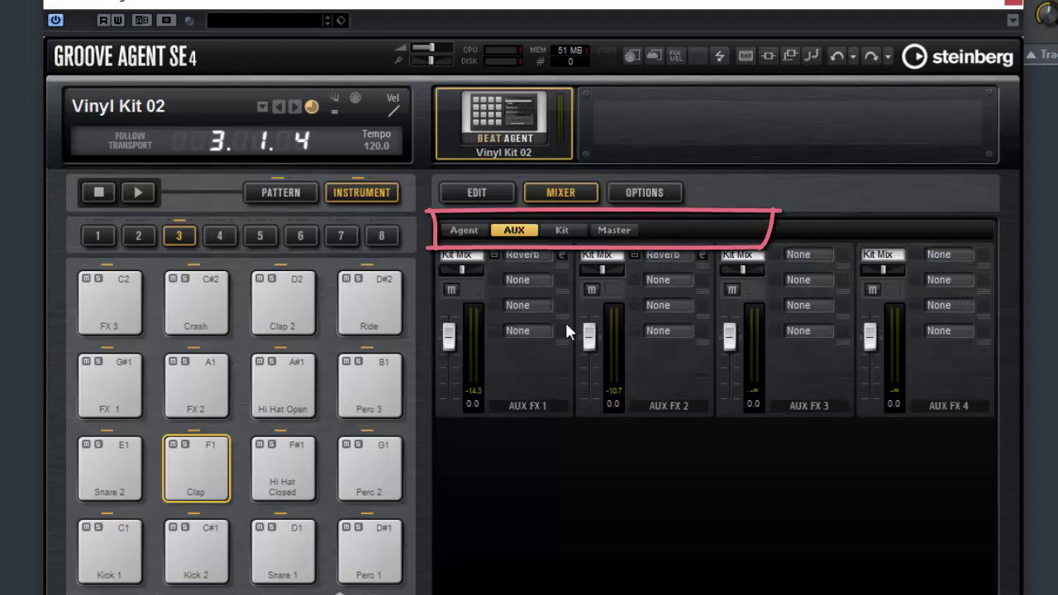
pyautogui.click(616, 233)
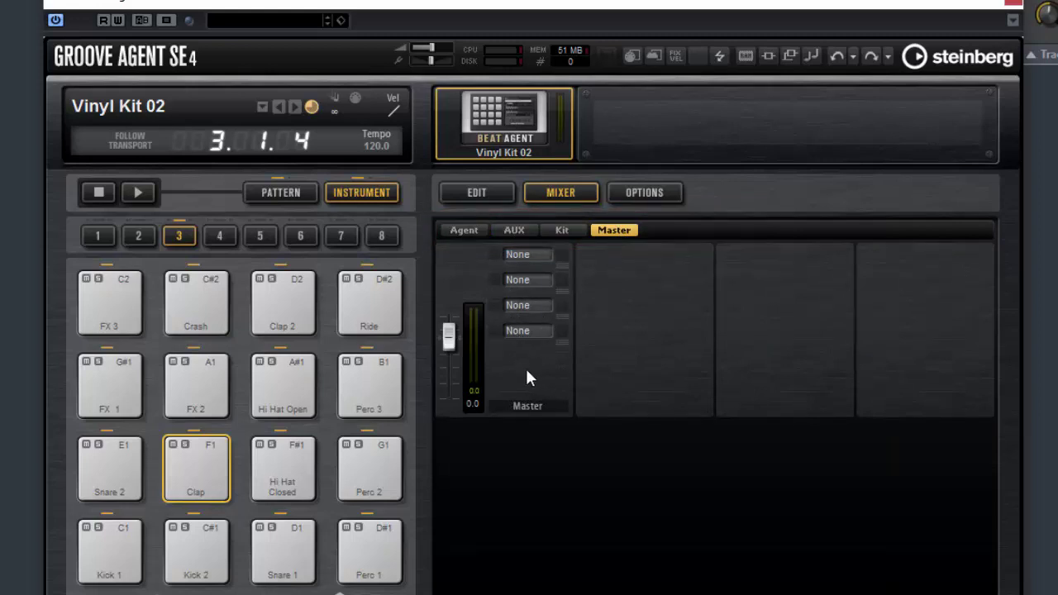
# Drag Groove 6 patterns to bars 1, 3 and 5 and a Groove 7 pattern to bar 7
pyautogui.click(291, 195)
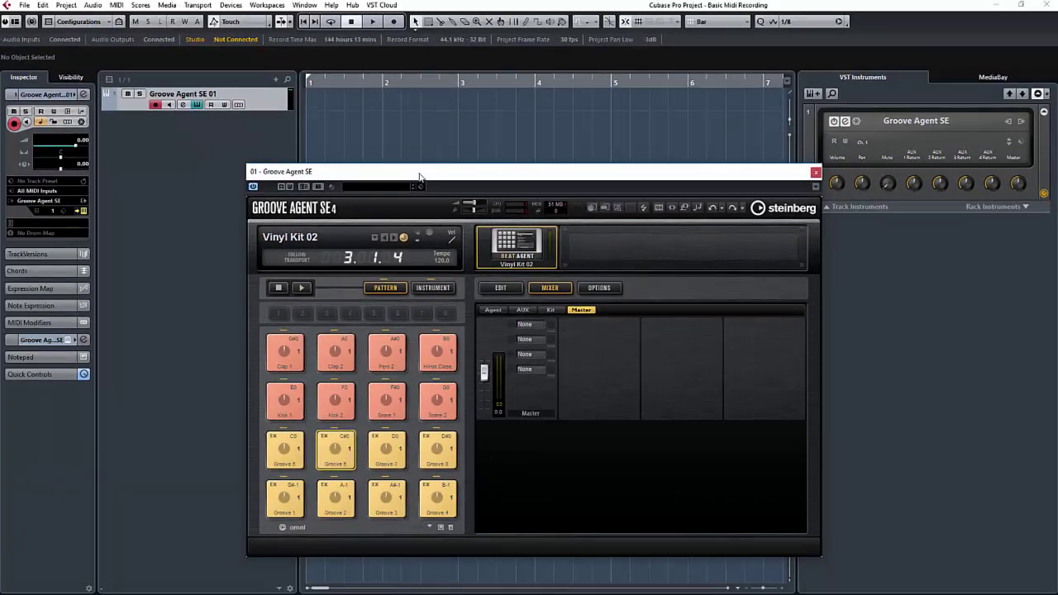
pyautogui.moveTo(419, 176); pyautogui.dragTo(572, 205)
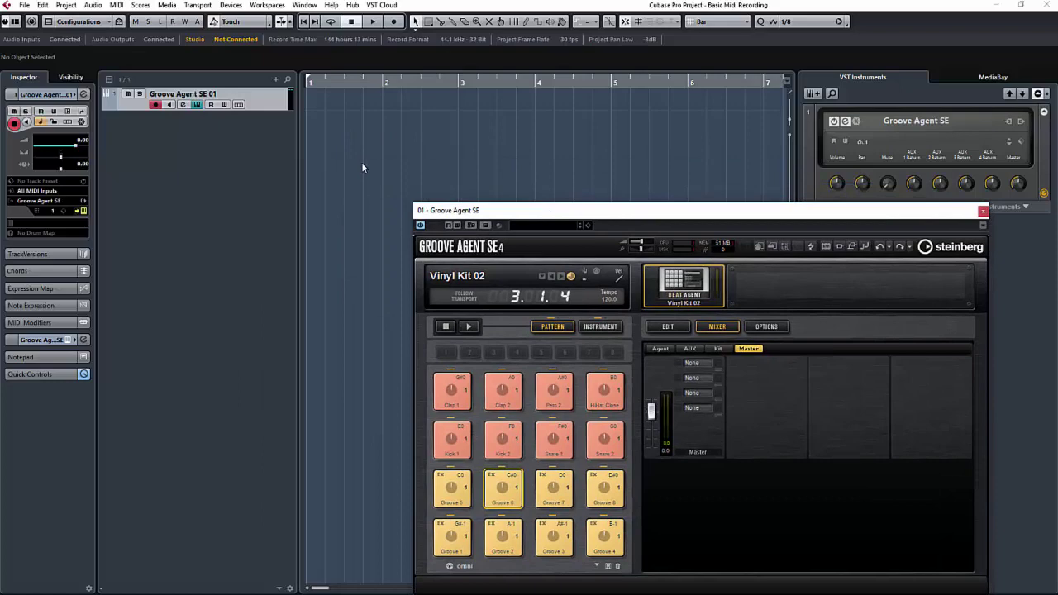
pyautogui.moveTo(465, 205); pyautogui.dragTo(485, 172)
pyautogui.click(529, 457)
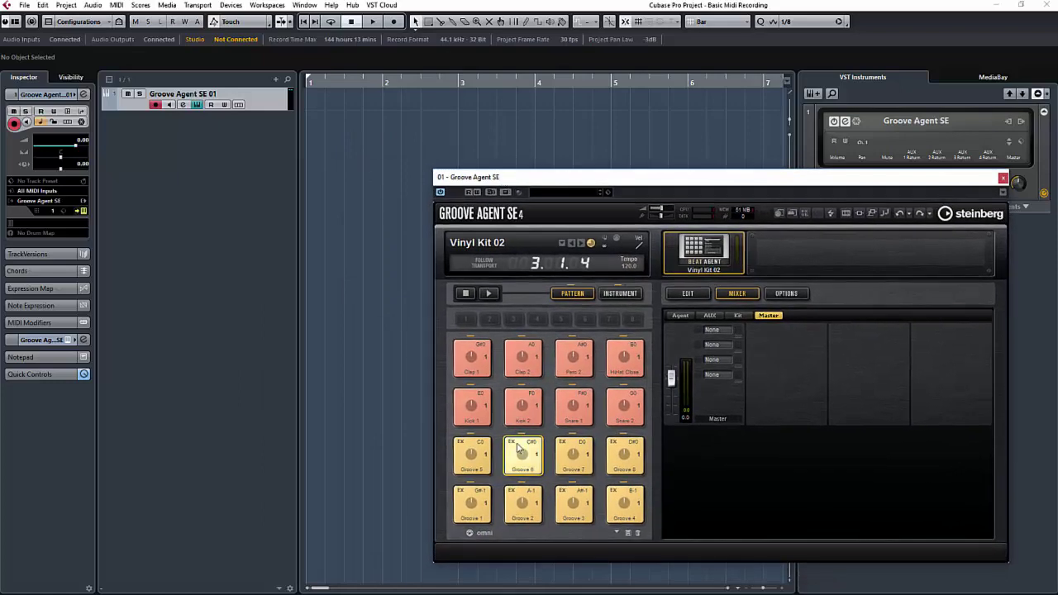
pyautogui.moveTo(529, 457); pyautogui.dragTo(314, 118)
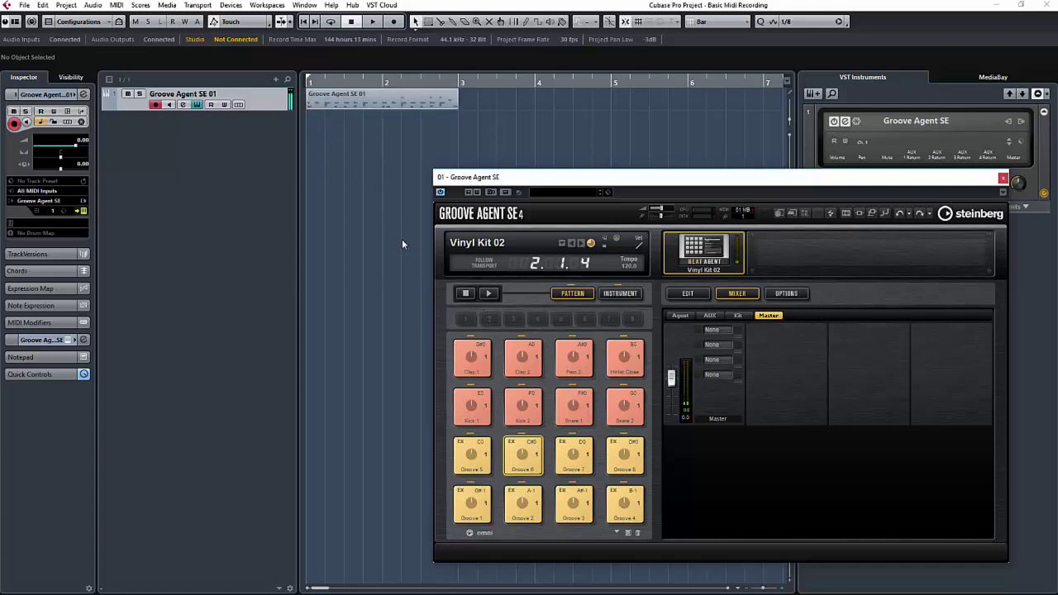
pyautogui.moveTo(523, 457); pyautogui.dragTo(463, 99)
pyautogui.moveTo(523, 460); pyautogui.dragTo(620, 106)
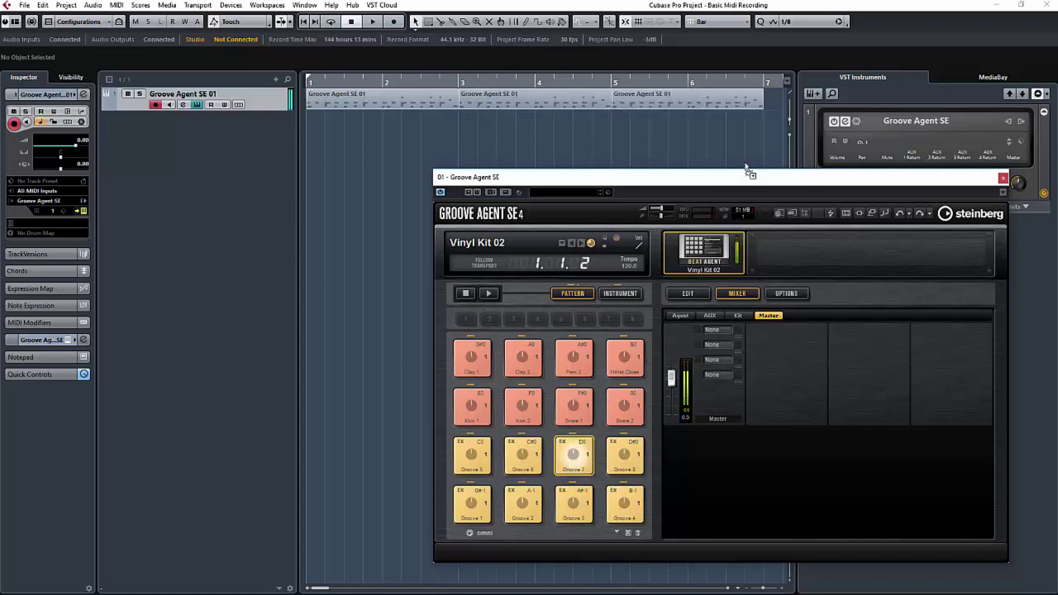
pyautogui.moveTo(782, 68); pyautogui.dragTo(768, 100)
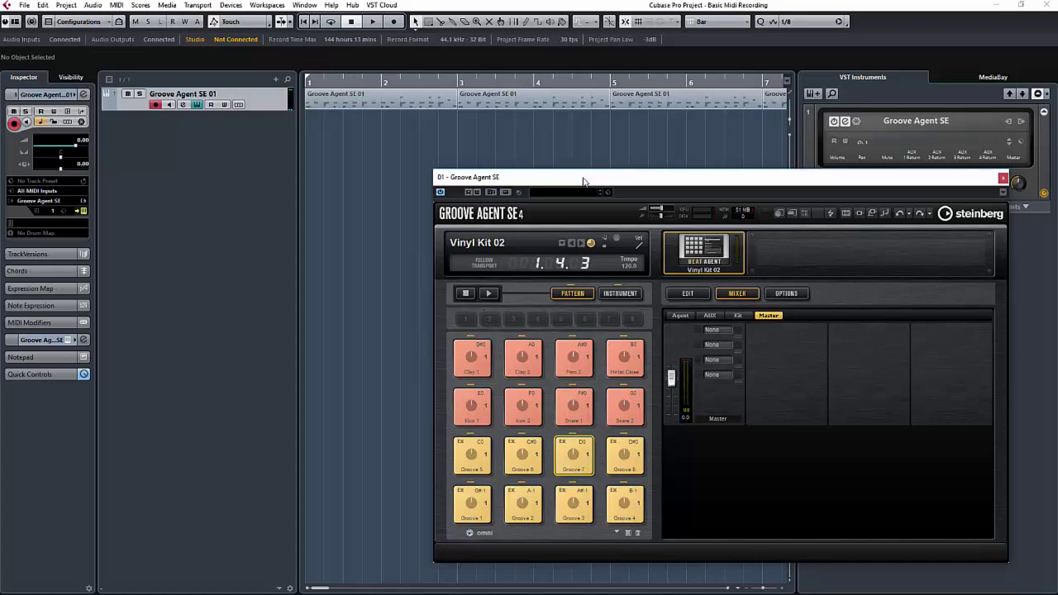
pyautogui.moveTo(583, 181); pyautogui.dragTo(399, 164)
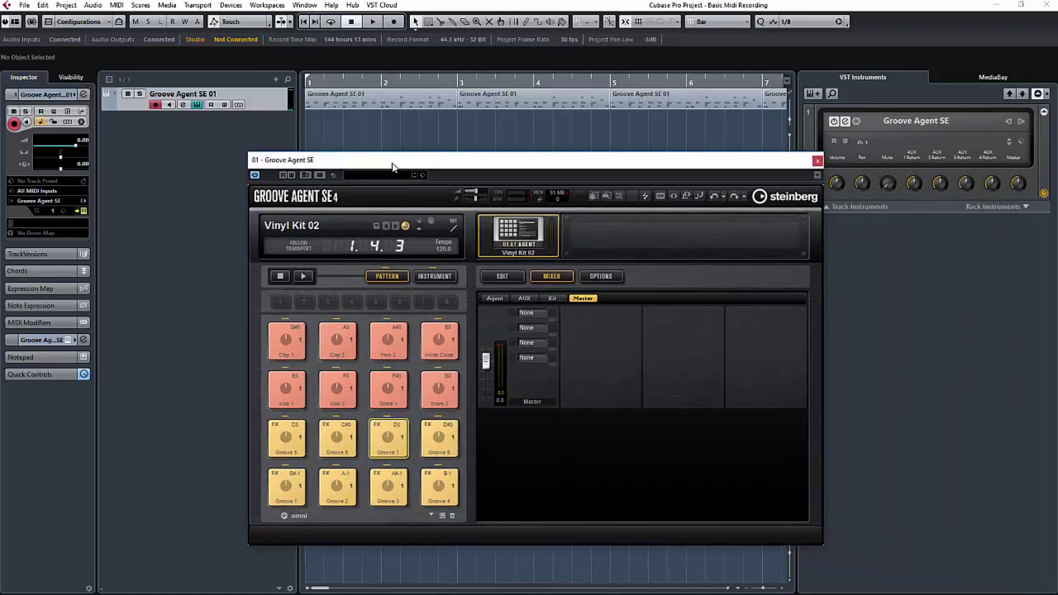
# Close Groove Agent and add a HALion Sonic SE instrument track from the Project menu
pyautogui.click(818, 161)
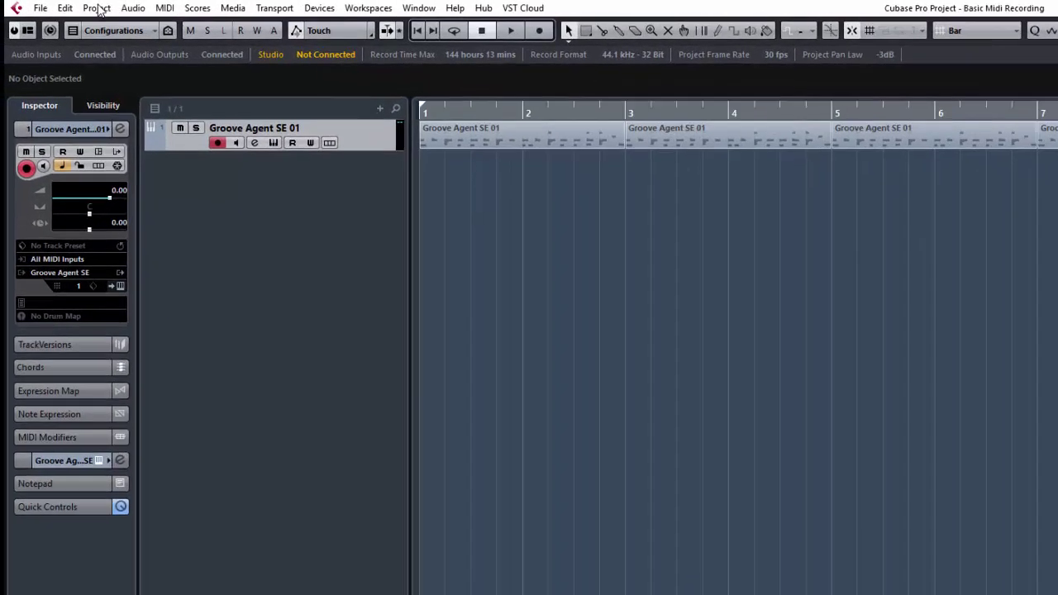
pyautogui.click(66, 6)
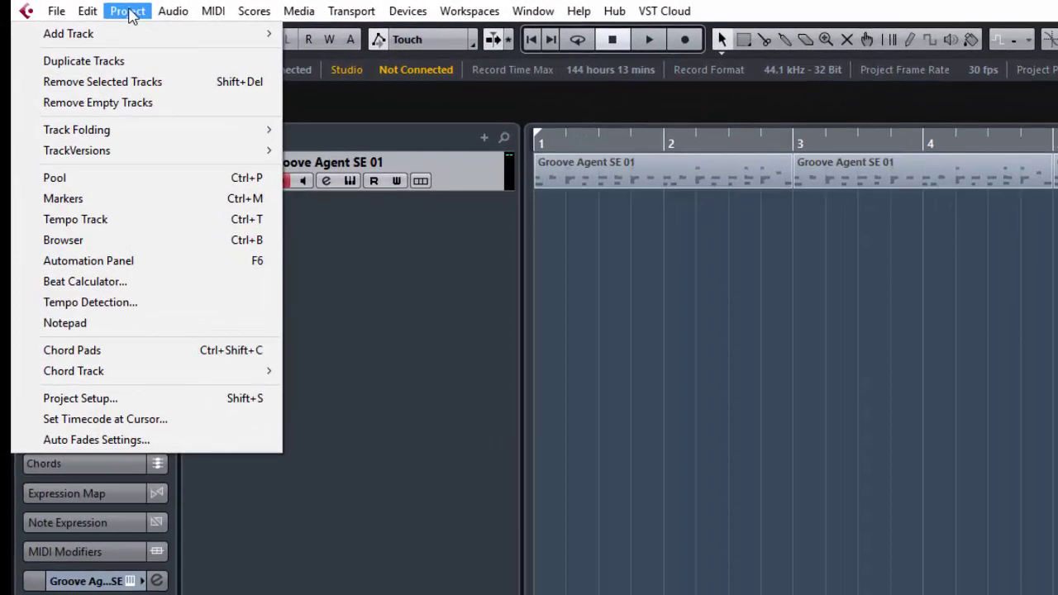
pyautogui.moveTo(134, 39)
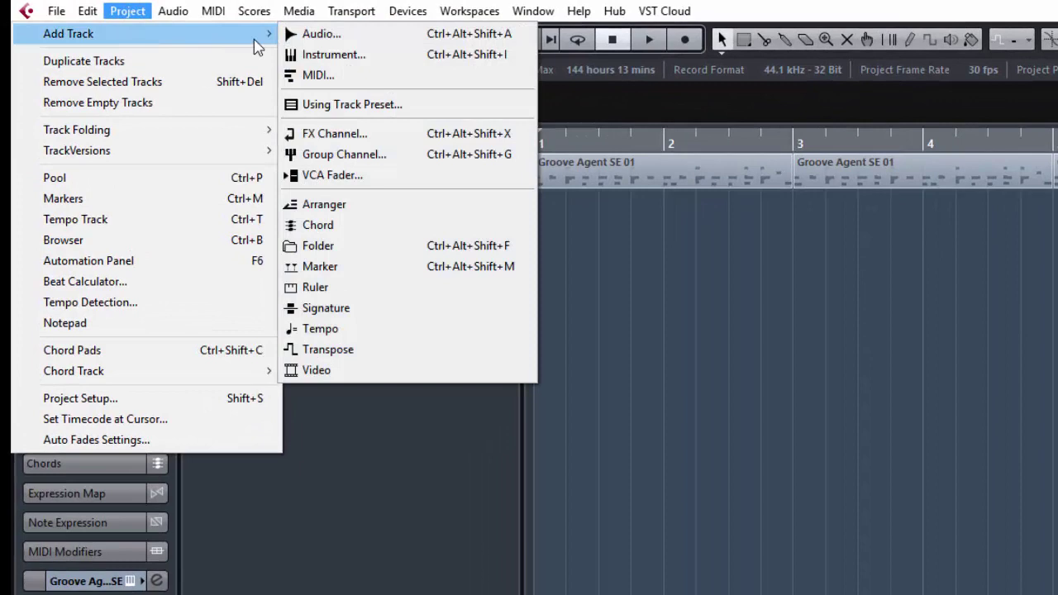
pyautogui.click(352, 54)
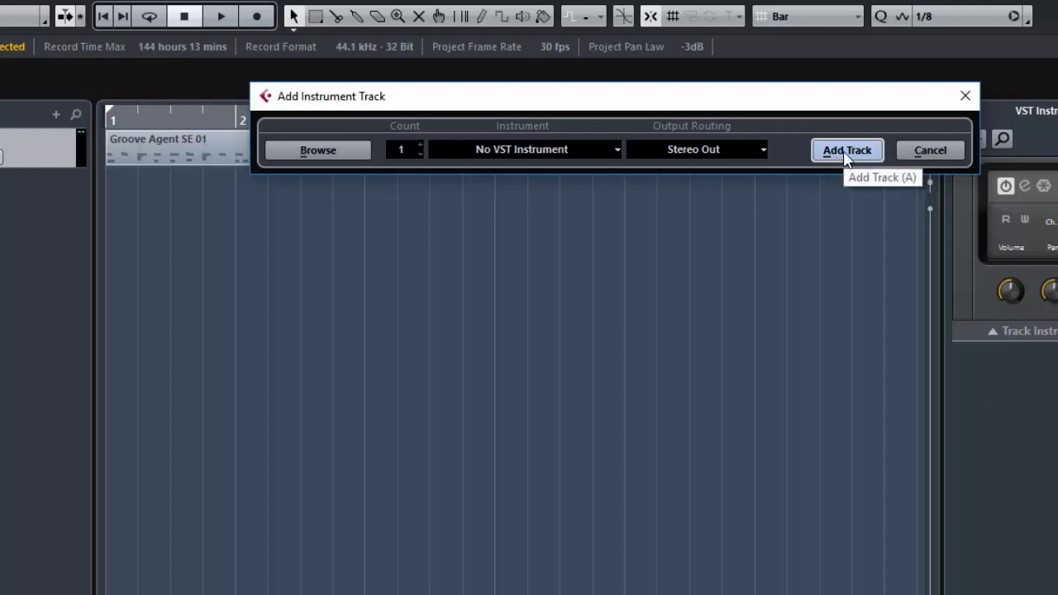
pyautogui.click(526, 149)
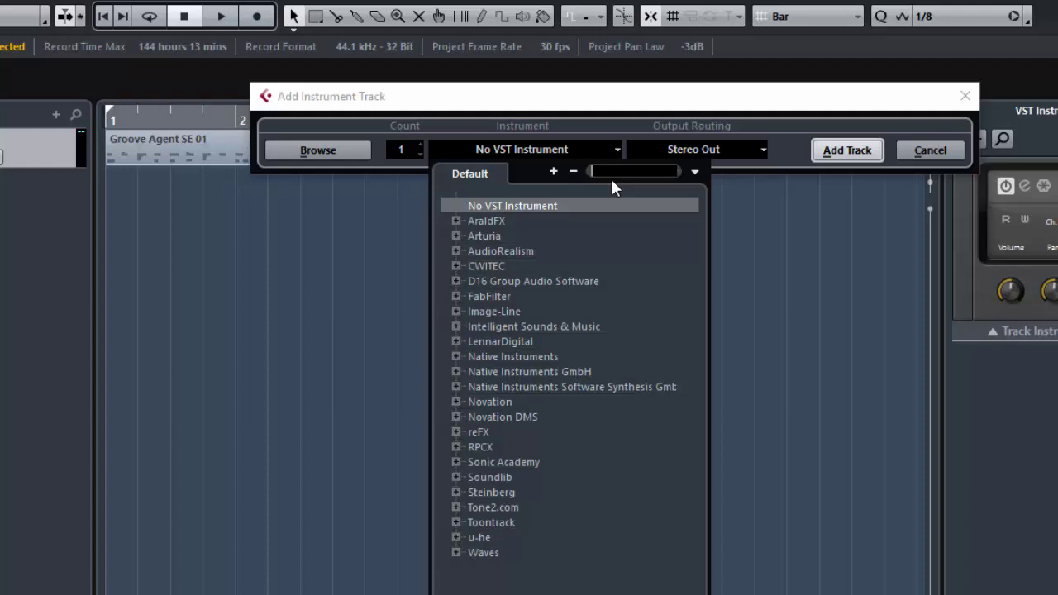
pyautogui.write('halio')
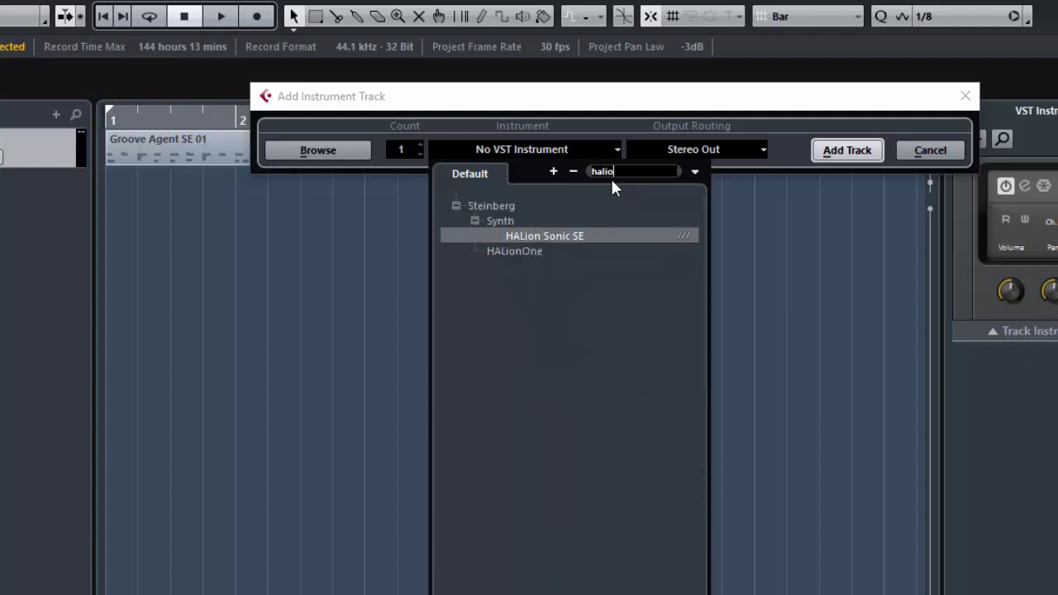
pyautogui.click(556, 237)
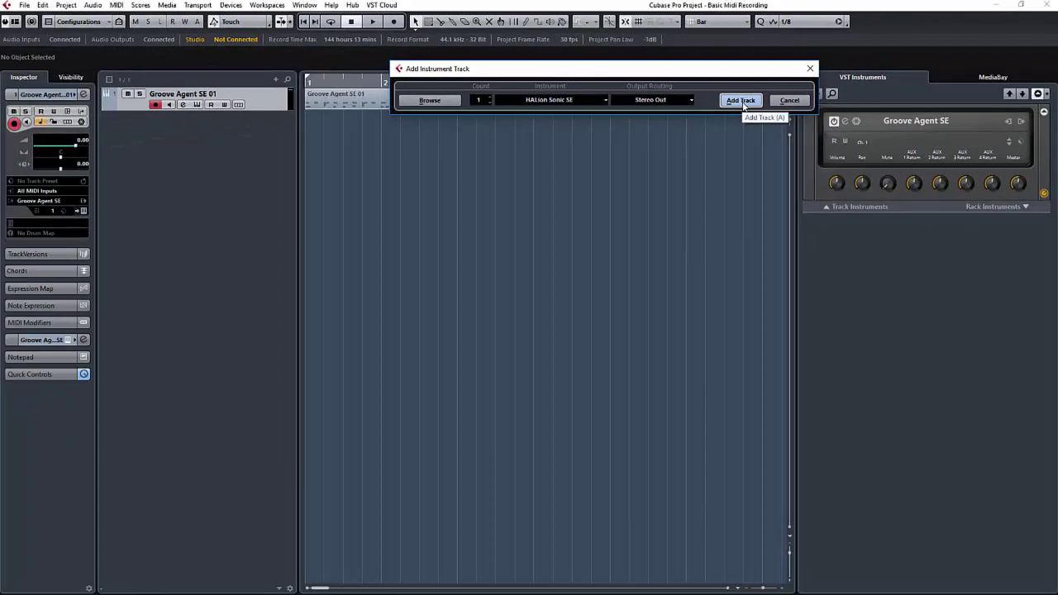
pyautogui.click(742, 101)
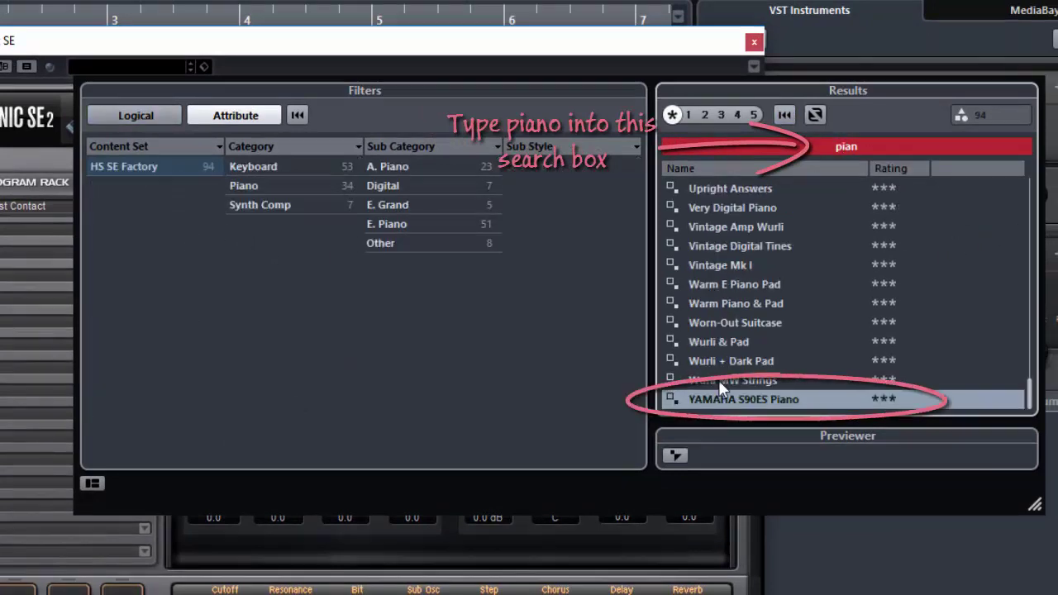
# Search the preset browser for piano and load YAMAHA S90ES Piano into slot 1
pyautogui.doubleClick(874, 145)
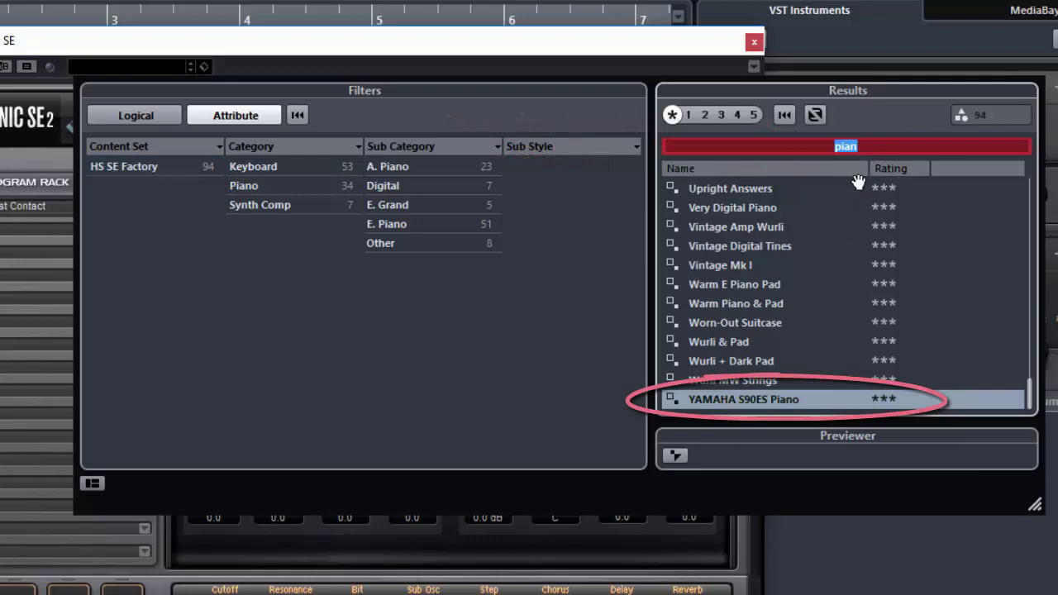
pyautogui.doubleClick(721, 399)
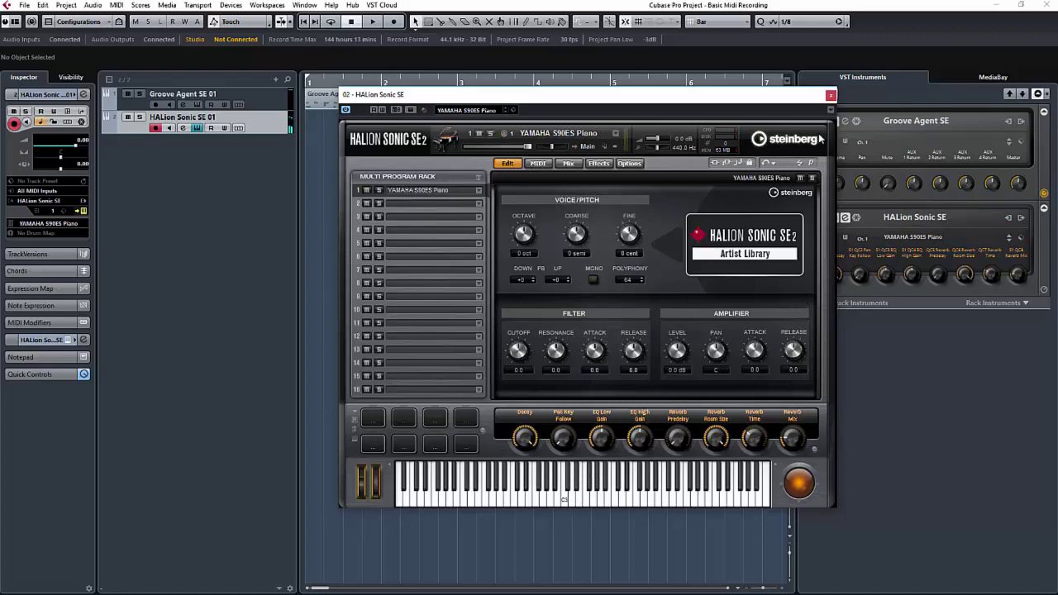
# Close HALion Sonic SE, rename Groove Agent SE 01 to Drums and the HALion track to Piano
pyautogui.click(831, 95)
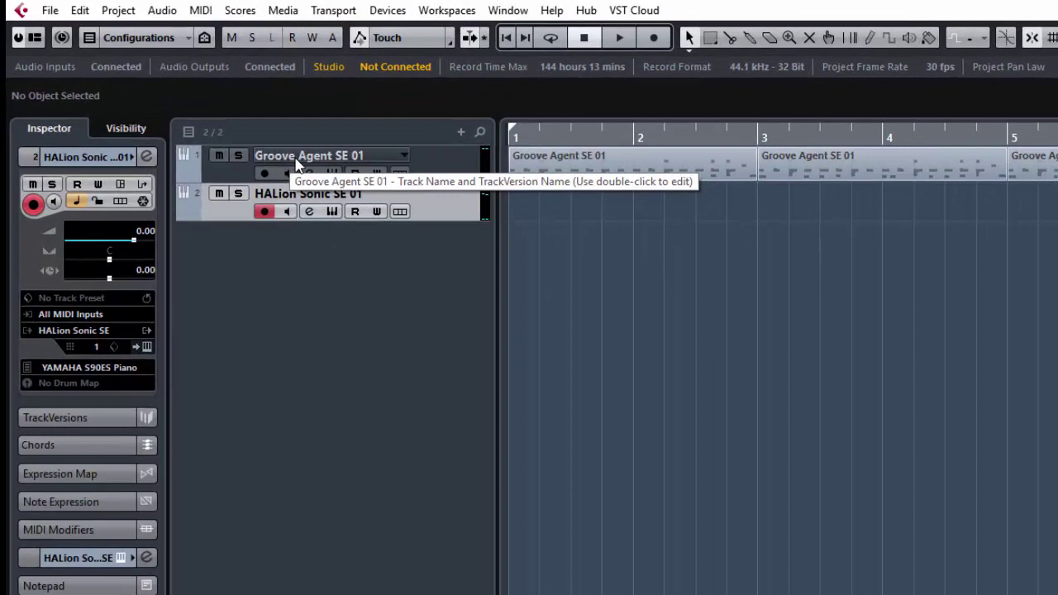
pyautogui.doubleClick(295, 157)
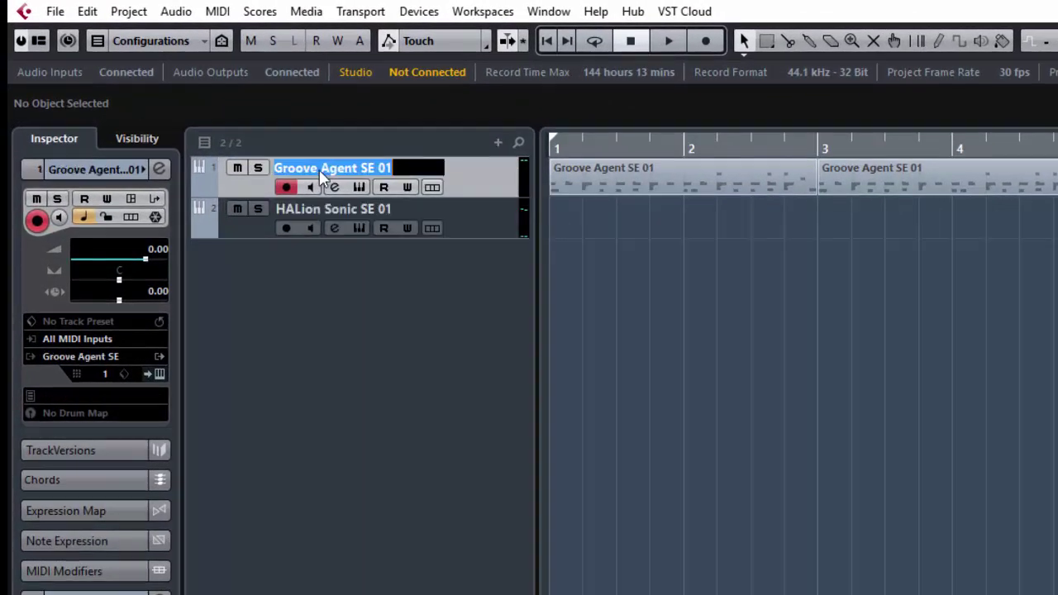
pyautogui.write('Drums')
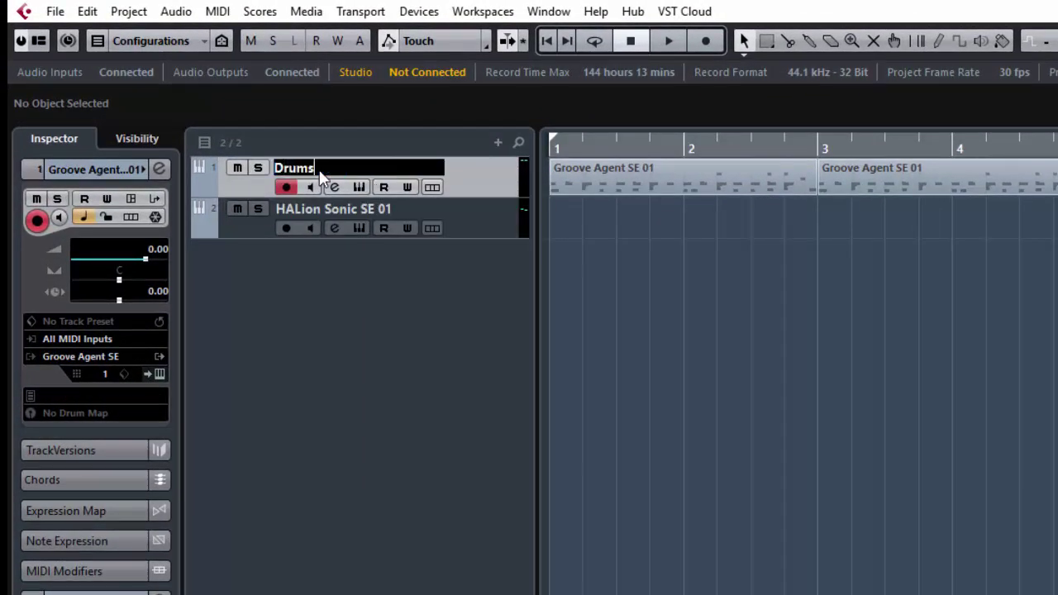
pyautogui.doubleClick(366, 209)
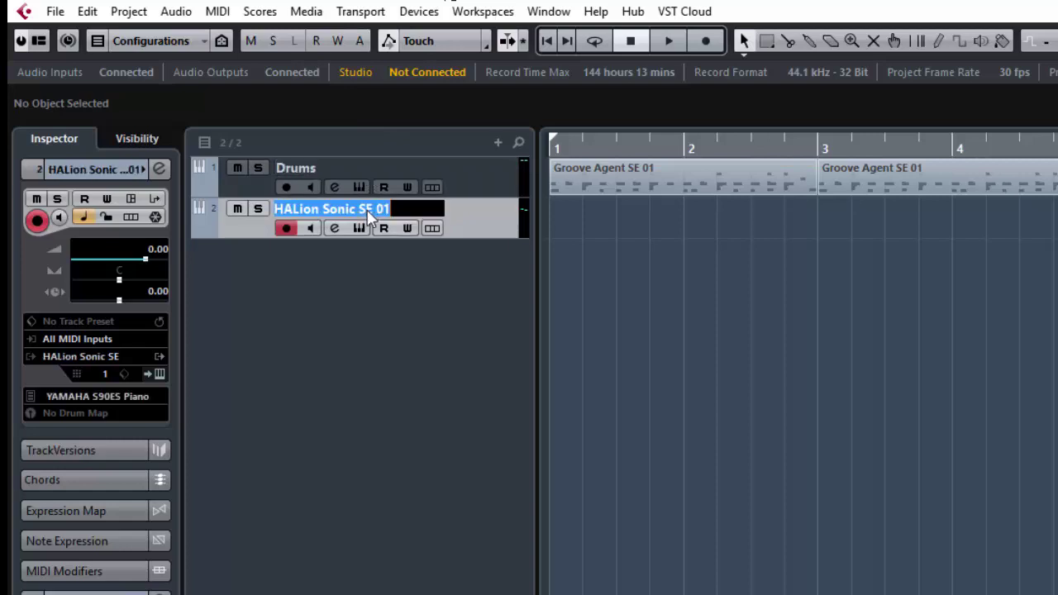
pyautogui.write('P')
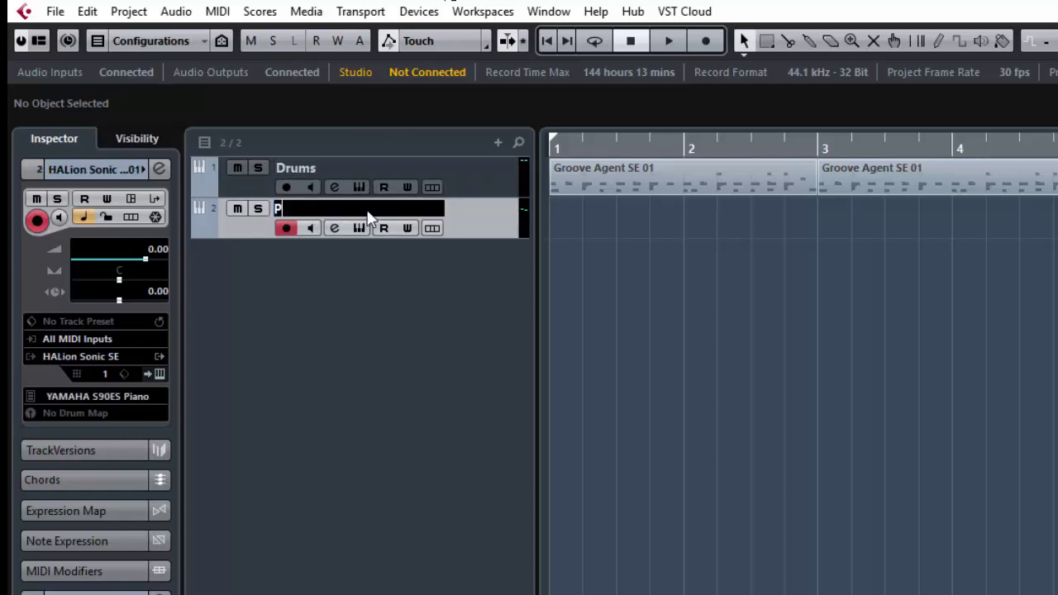
pyautogui.write('iano')
pyautogui.press('Return')
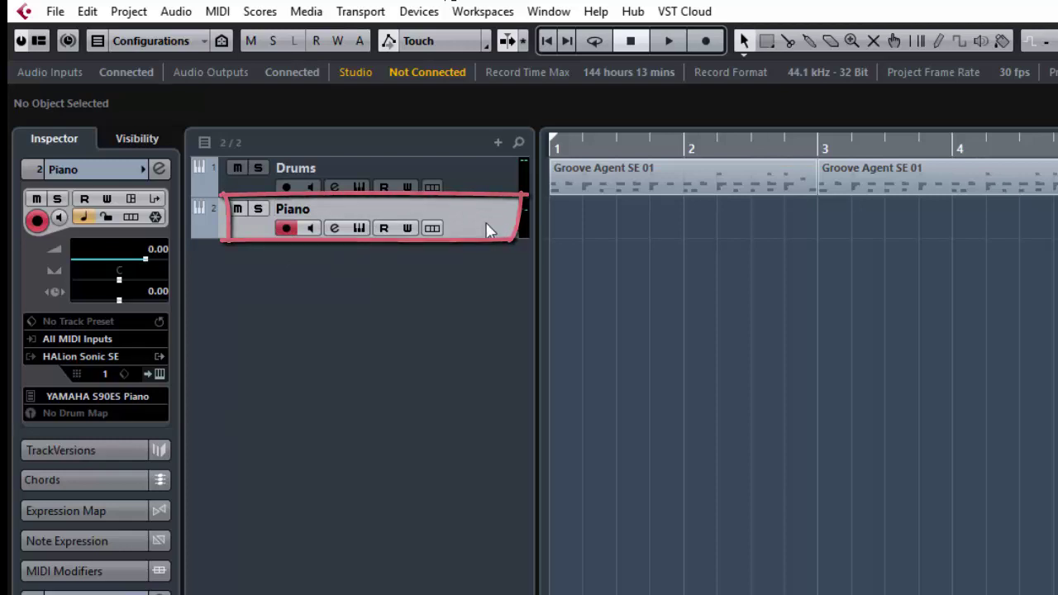
# Arm and monitor the Piano track, then record a nine-bar MIDI part from bar 1 to 10
pyautogui.click(284, 223)
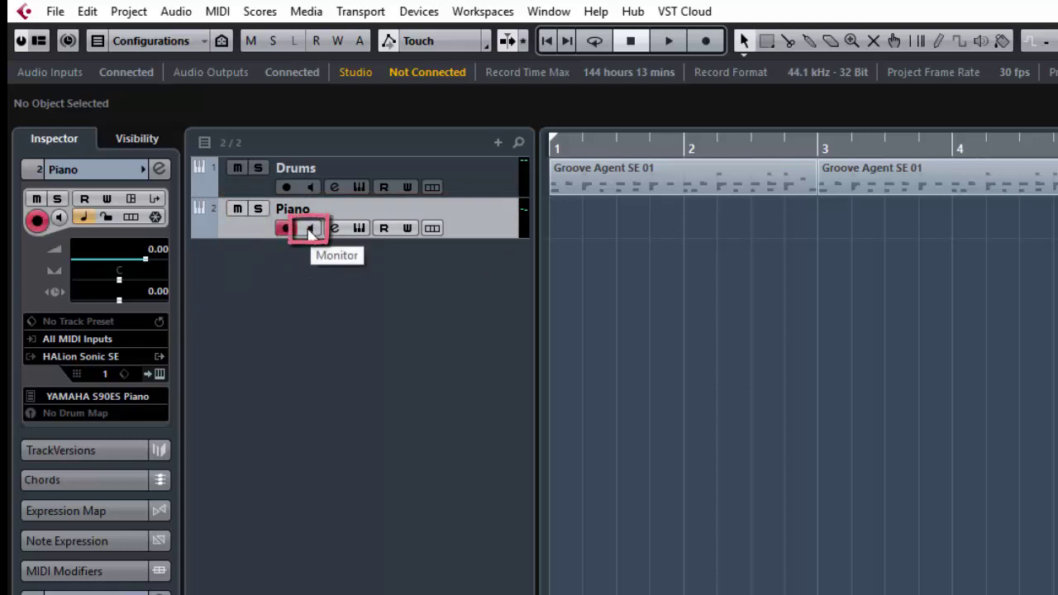
pyautogui.click(310, 231)
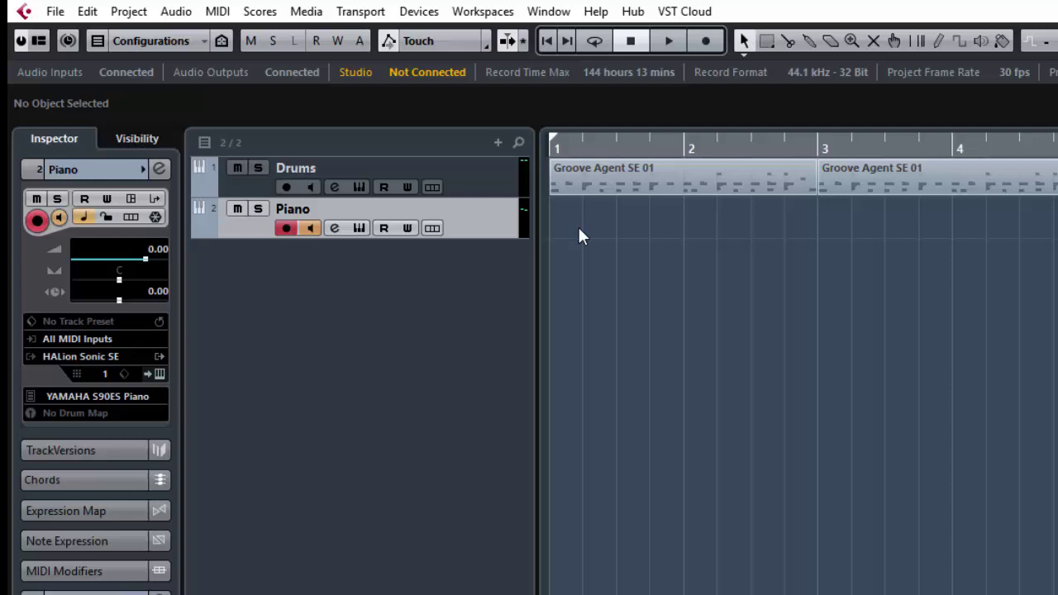
pyautogui.click(710, 40)
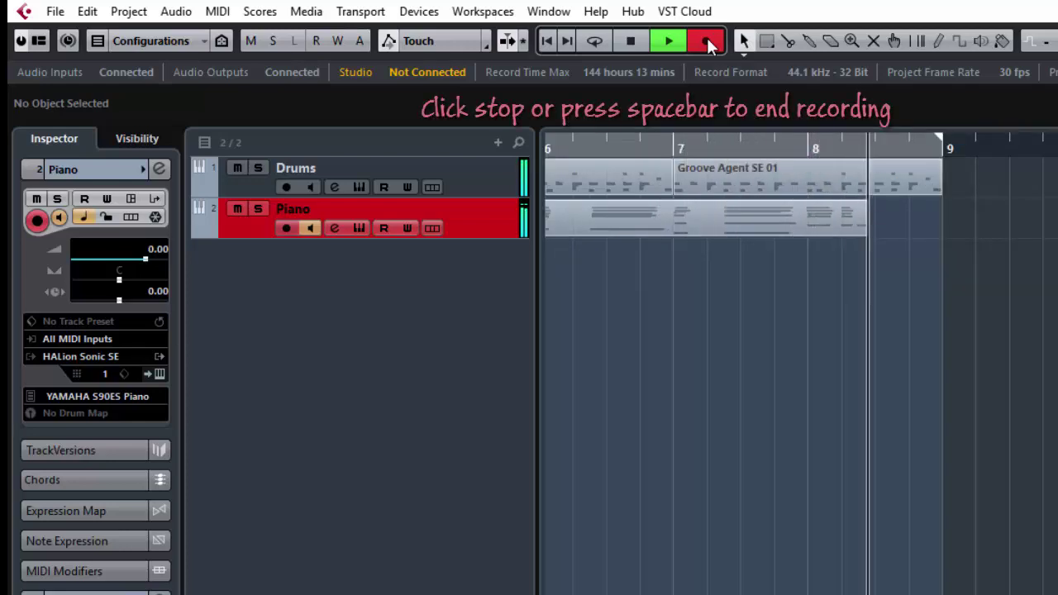
pyautogui.press('space')
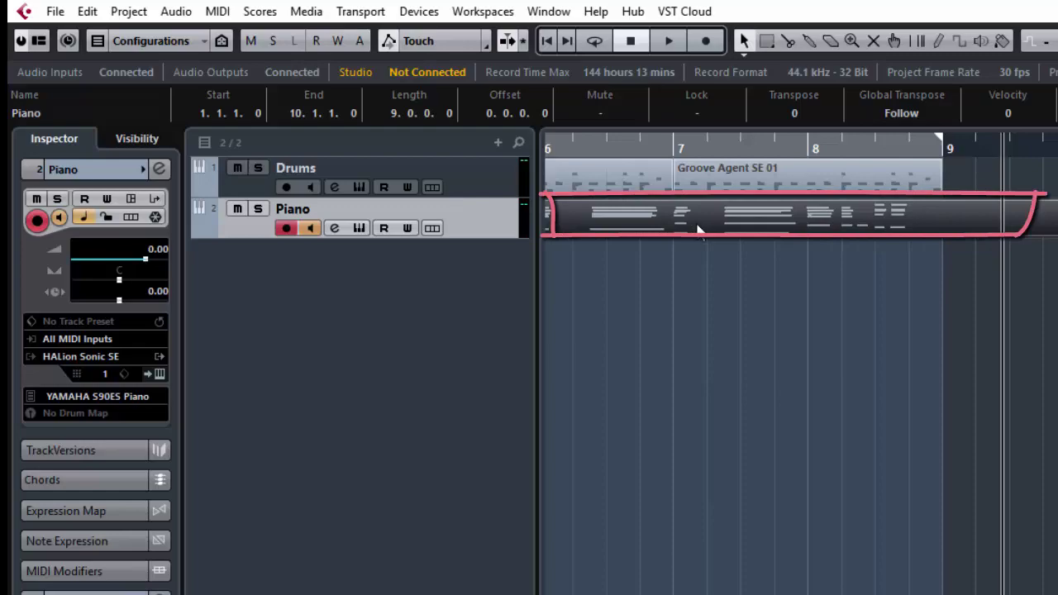
# Open the recorded Piano part in the Key Editor and select the G3, F1 and C1 notes
pyautogui.doubleClick(697, 228)
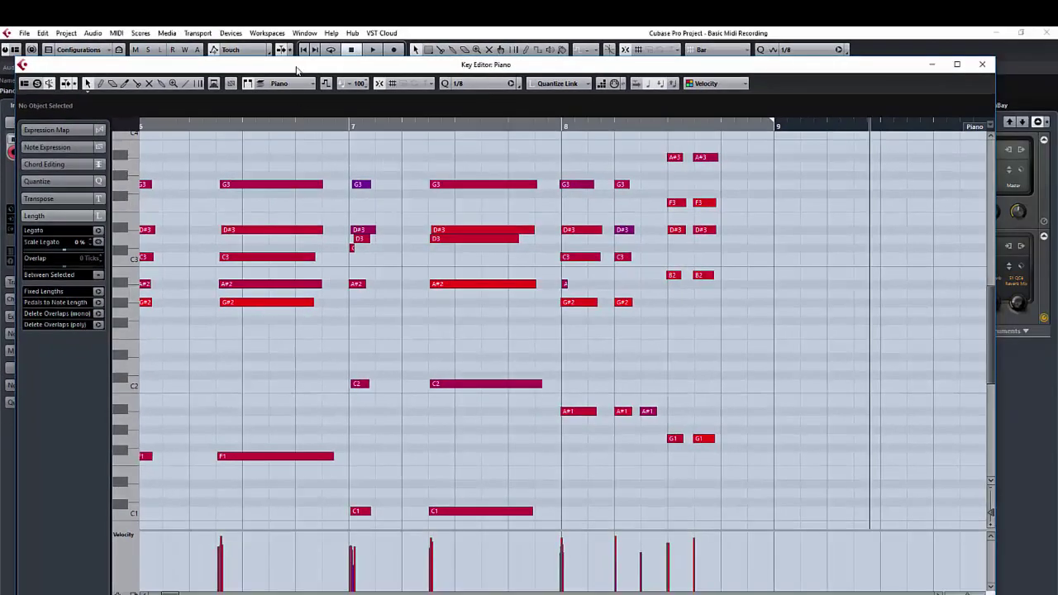
pyautogui.moveTo(297, 71); pyautogui.dragTo(278, 50)
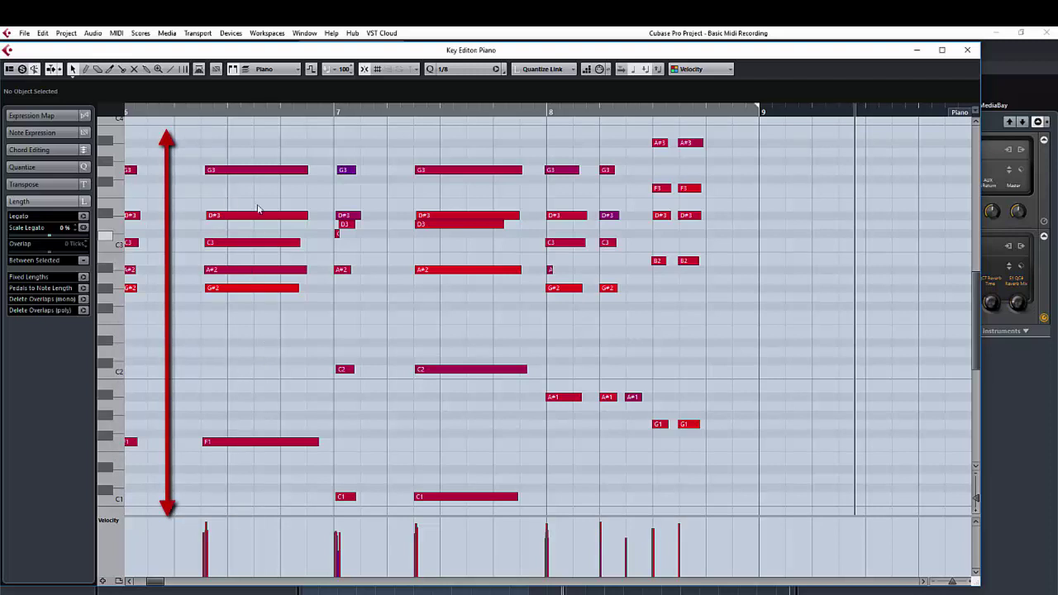
pyautogui.click(255, 175)
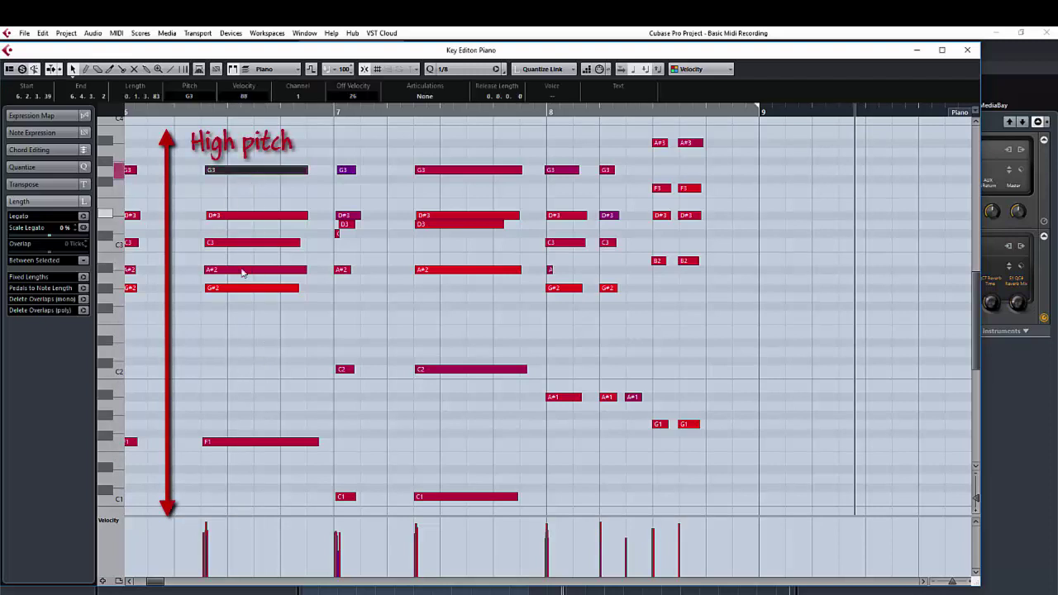
pyautogui.click(248, 442)
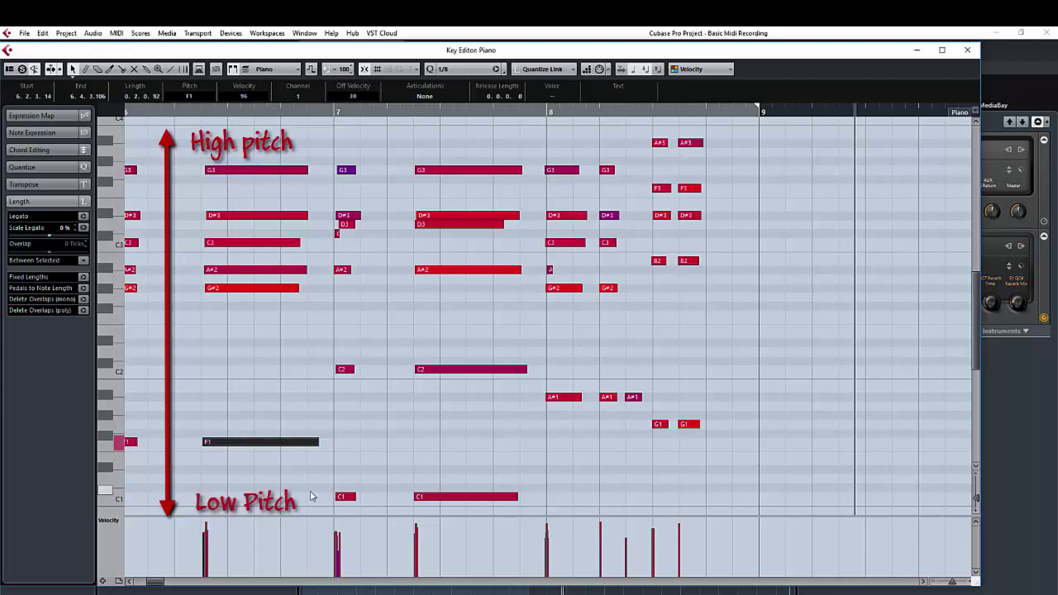
pyautogui.click(339, 497)
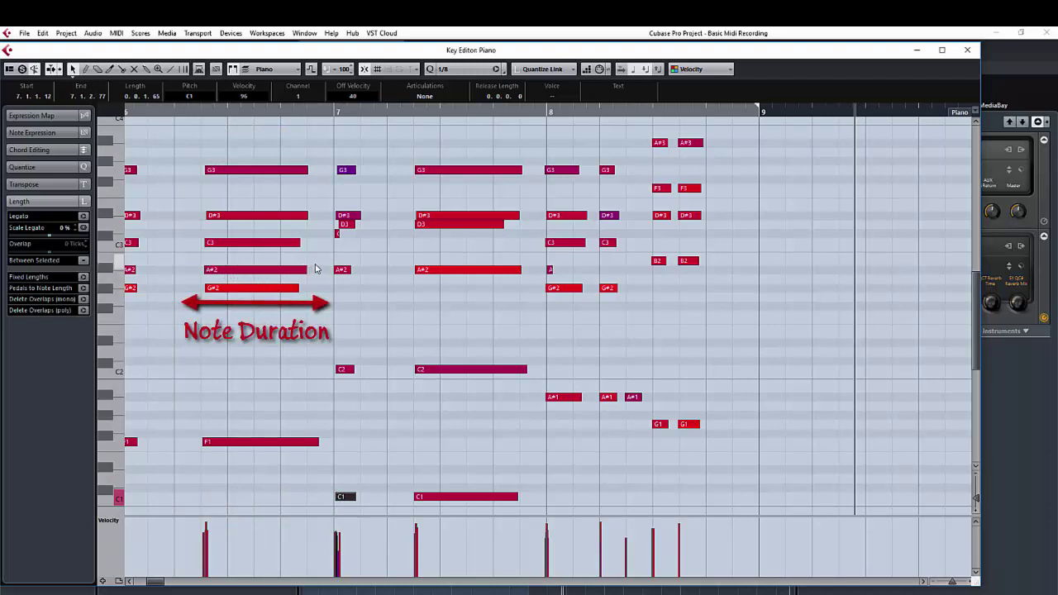
# Move the long A#2 note in bar 7 down to G2, then erase it
pyautogui.moveTo(432, 267); pyautogui.dragTo(394, 300)
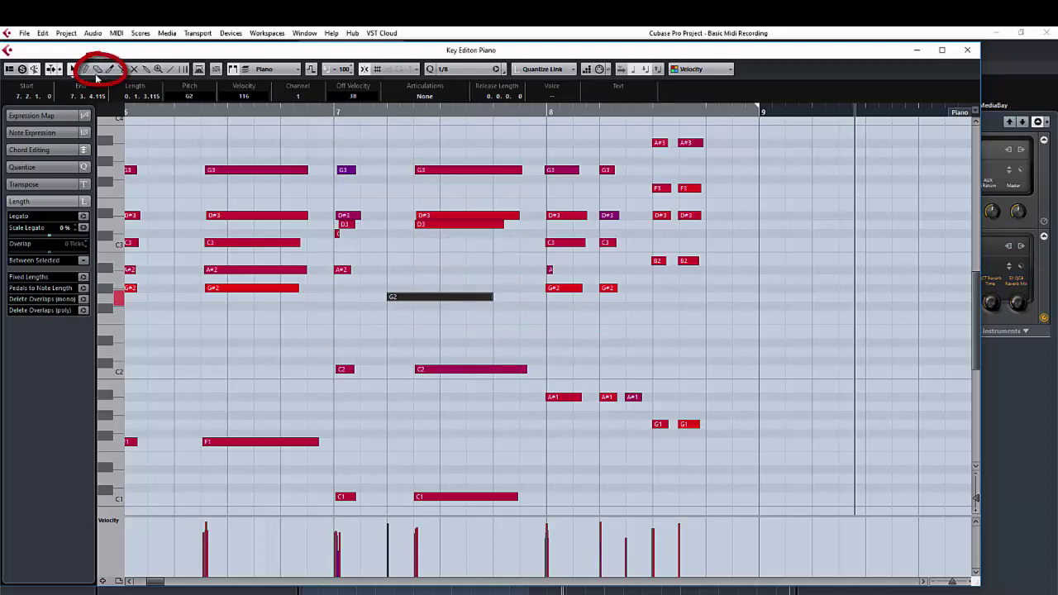
pyautogui.click(95, 69)
pyautogui.click(468, 296)
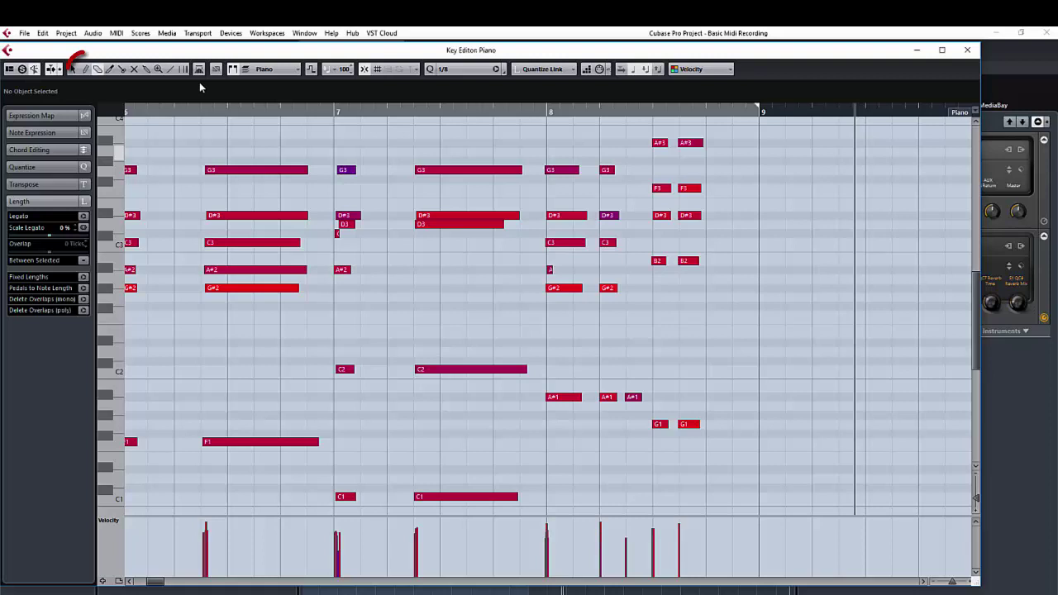
# Draw a short E2, a short F#2 and a long F2 note, then lengthen F#2 to meet F2
pyautogui.click(85, 68)
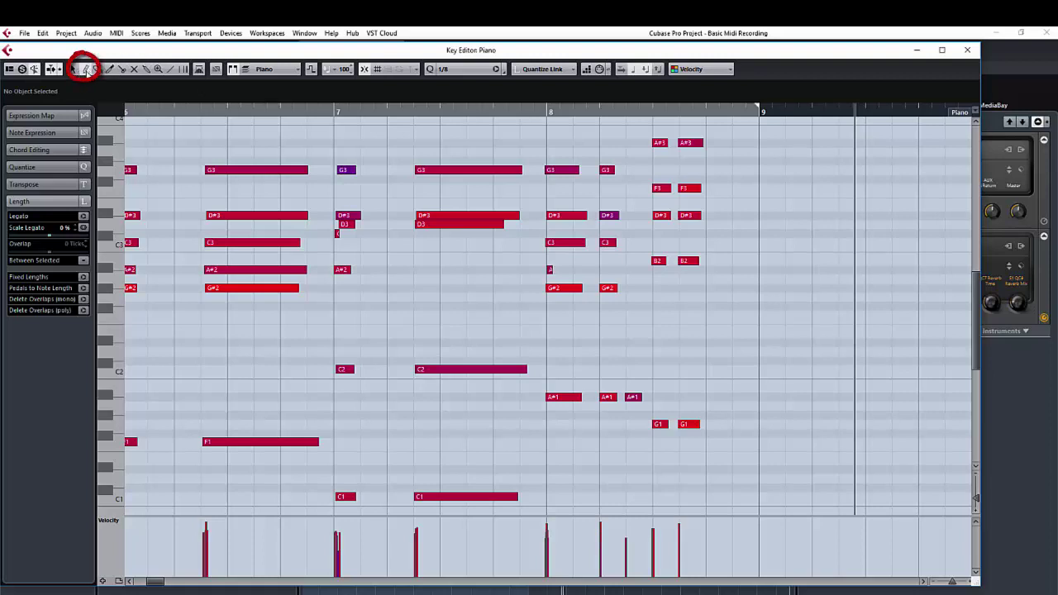
pyautogui.click(260, 333)
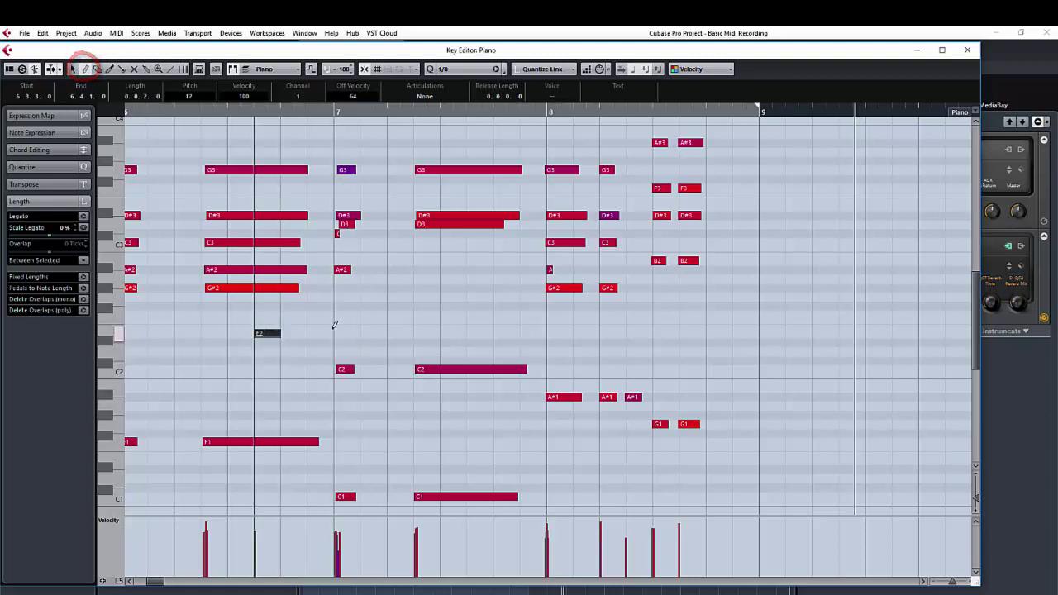
pyautogui.click(392, 305)
pyautogui.moveTo(442, 315); pyautogui.dragTo(620, 319)
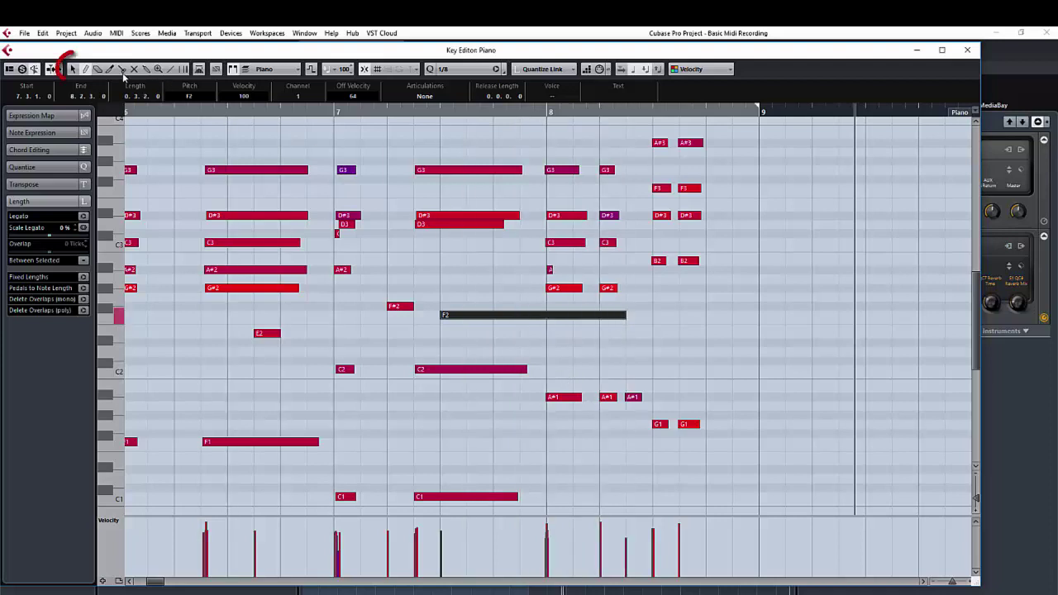
pyautogui.click(72, 69)
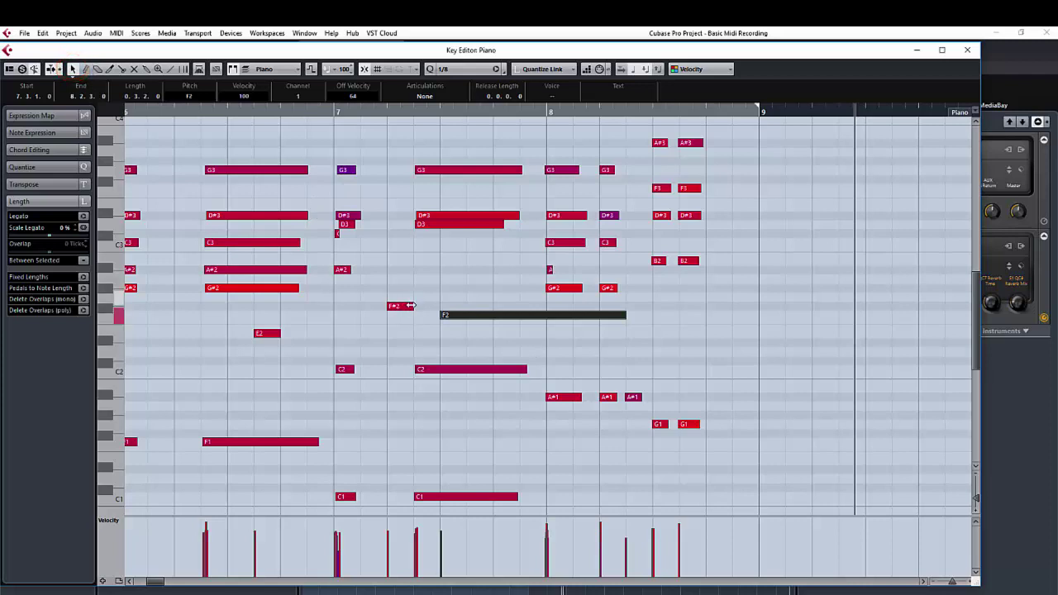
pyautogui.moveTo(413, 307); pyautogui.dragTo(362, 305)
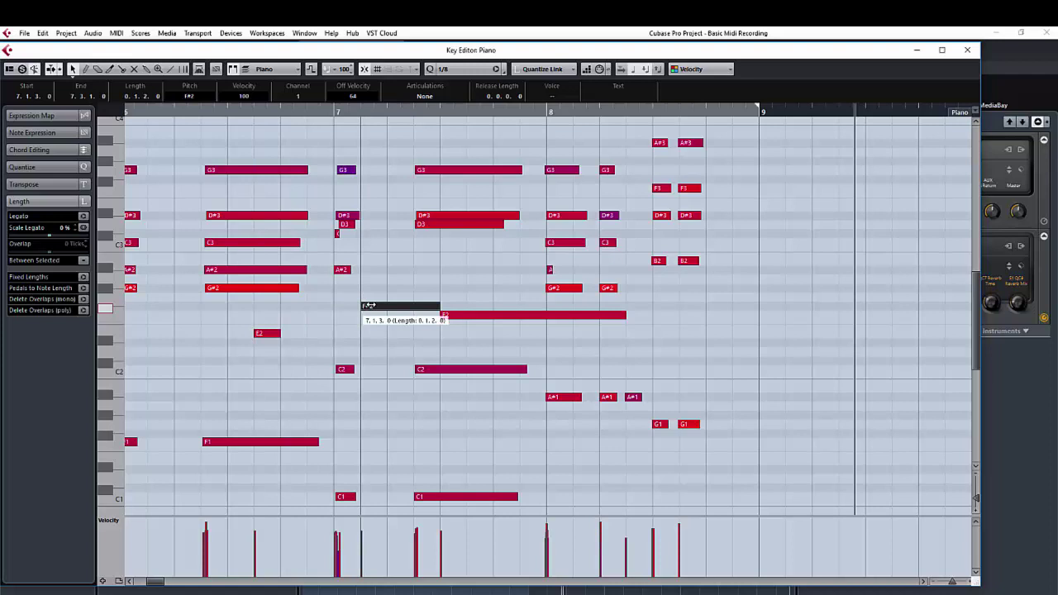